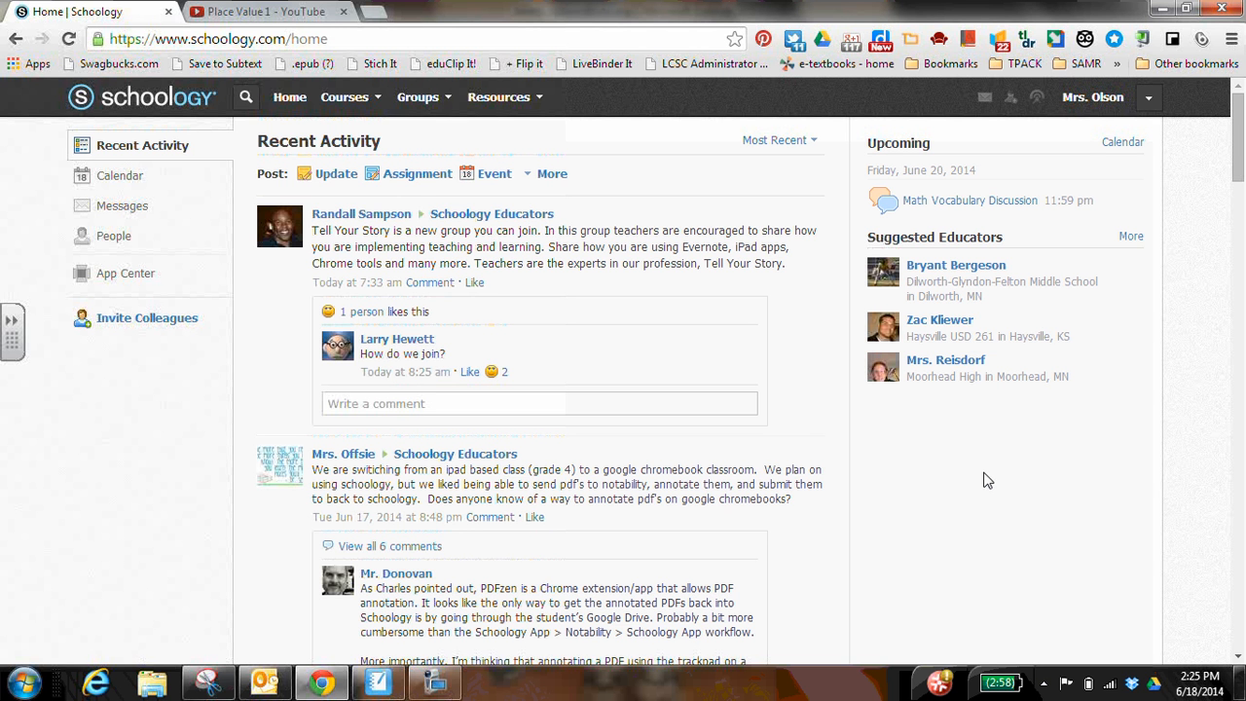
Open the Math Skills: Section 1 course and expand its Introductory Lesson folder.
{"action": "left_click", "coordinate": [378, 106]}
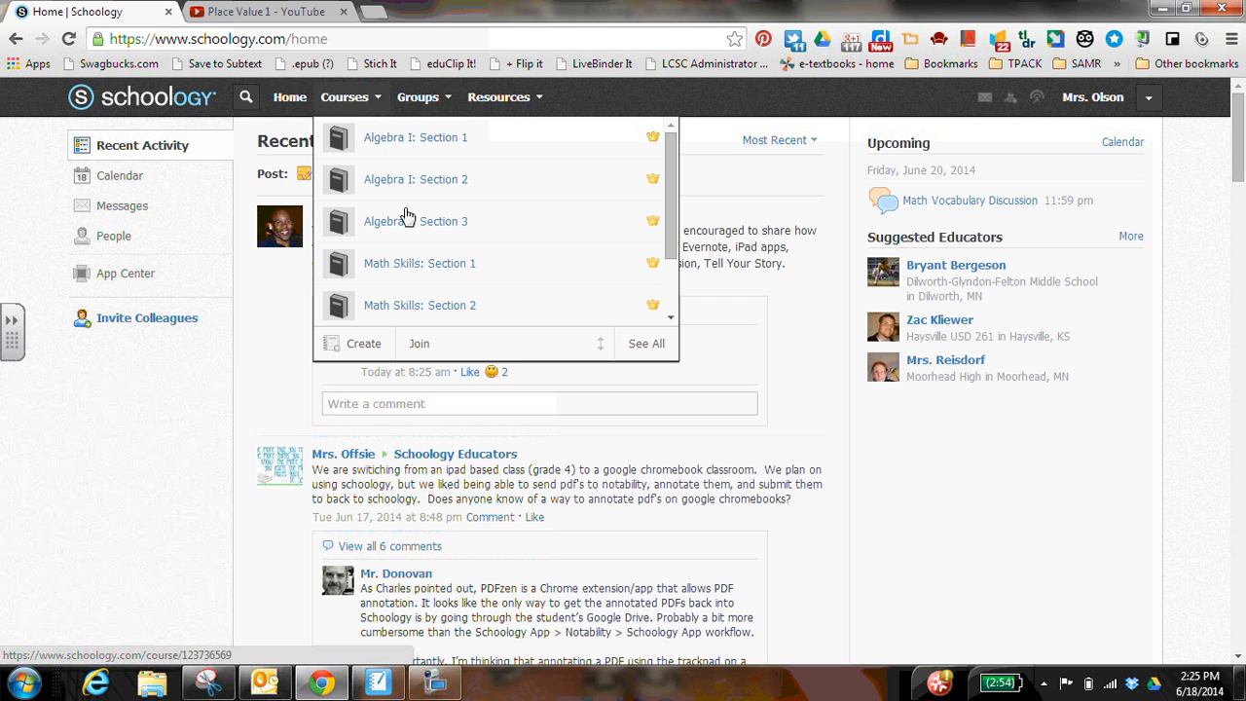
{"action": "left_click", "coordinate": [418, 269]}
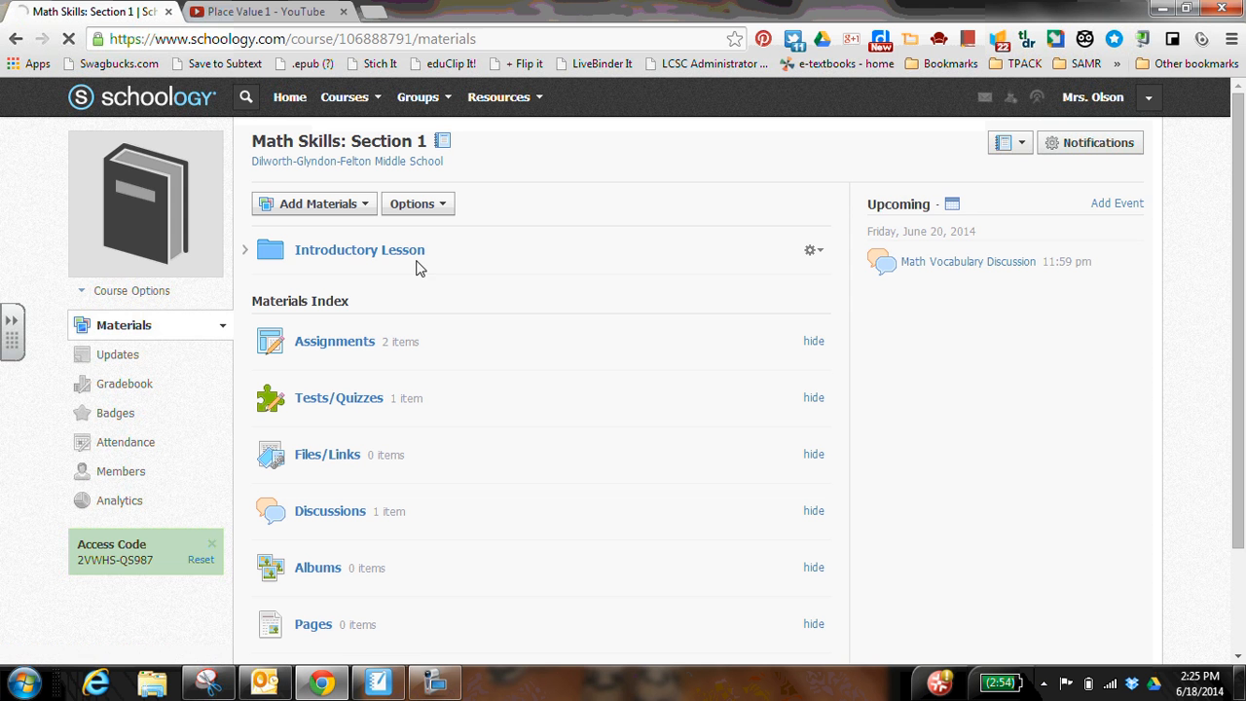
{"action": "left_click", "coordinate": [249, 255]}
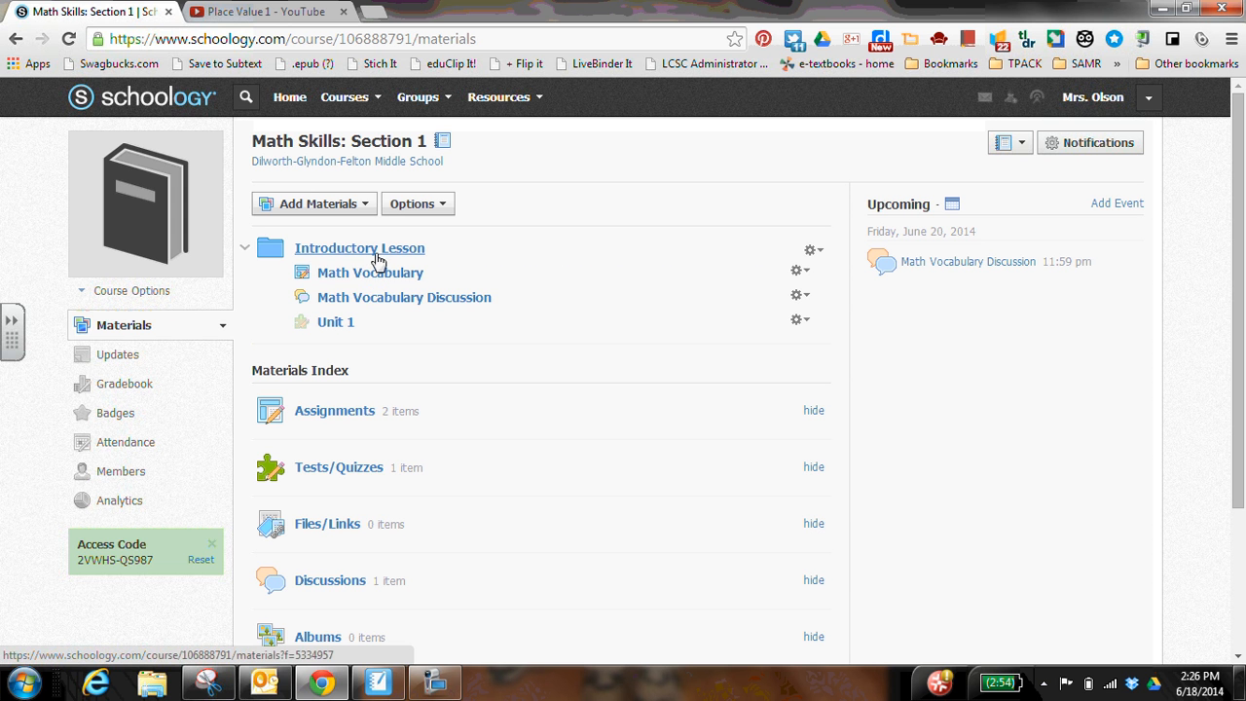
Start adding a file at the beginning of the Introductory Lesson folder, above the Math Vocabulary assignment.
{"action": "left_click_drag", "start_coordinate": [366, 276], "coordinate": [368, 258]}
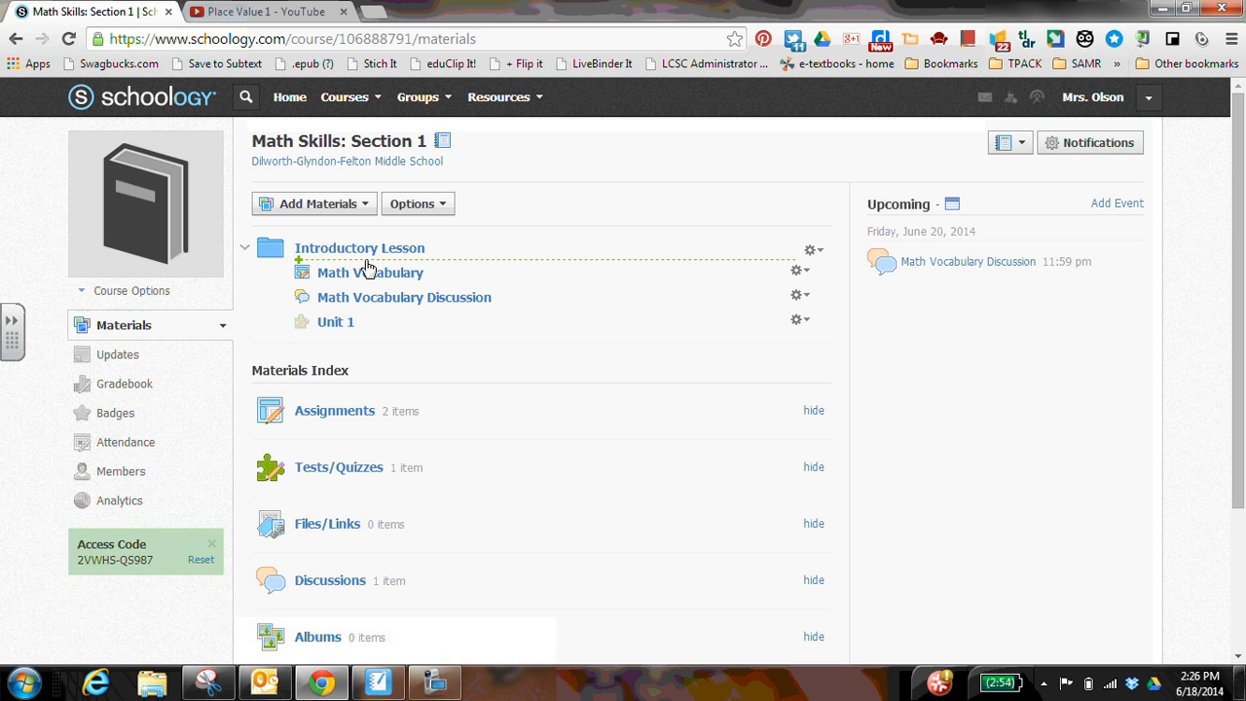
{"action": "left_click_drag", "start_coordinate": [368, 263], "coordinate": [365, 274]}
{"action": "left_click_drag", "start_coordinate": [368, 271], "coordinate": [367, 272]}
{"action": "left_click_drag", "start_coordinate": [366, 271], "coordinate": [372, 271]}
{"action": "left_click", "coordinate": [371, 270]}
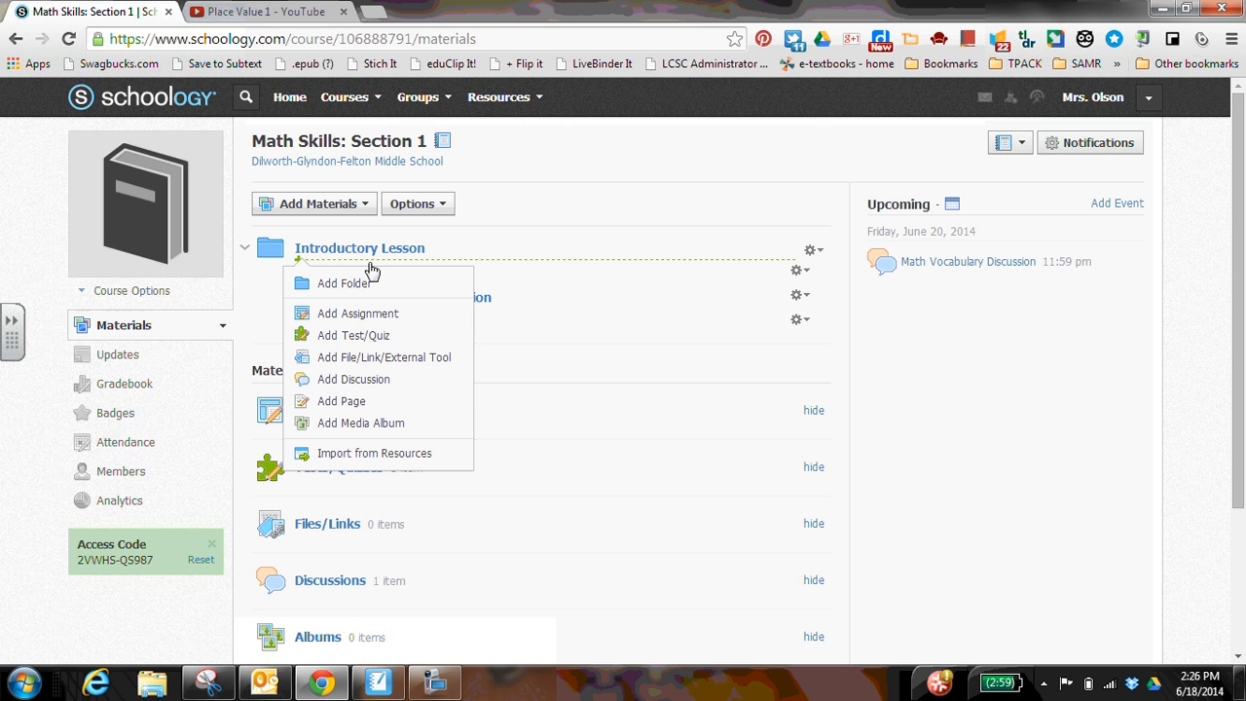
{"action": "left_click", "coordinate": [355, 358]}
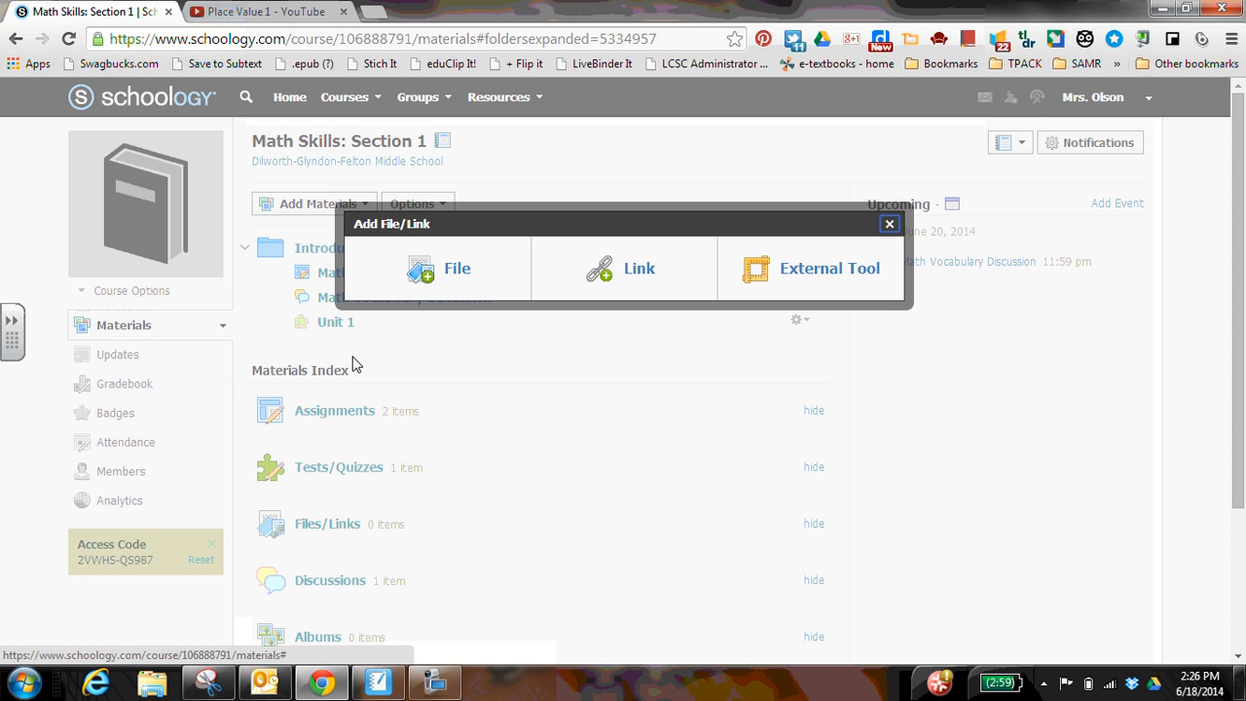
{"action": "left_click", "coordinate": [453, 267]}
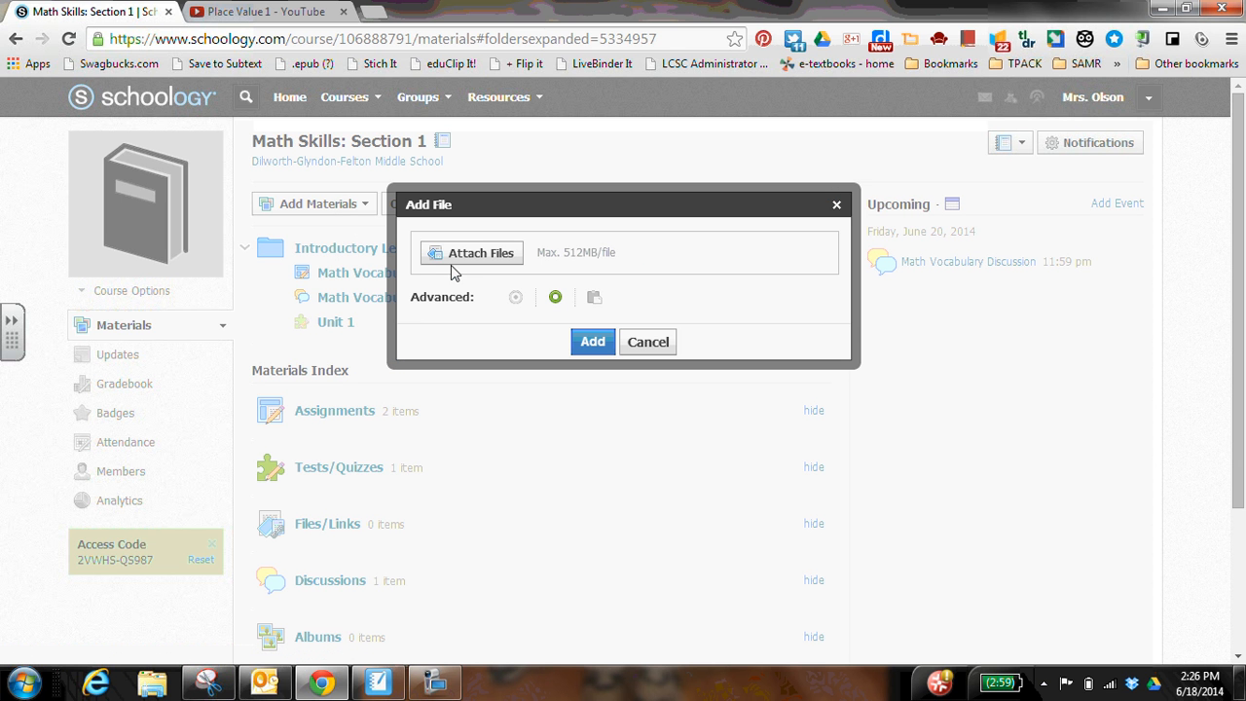
Attach Math Vocabulary.docx from the Documents library to the new file material.
{"action": "left_click", "coordinate": [465, 255]}
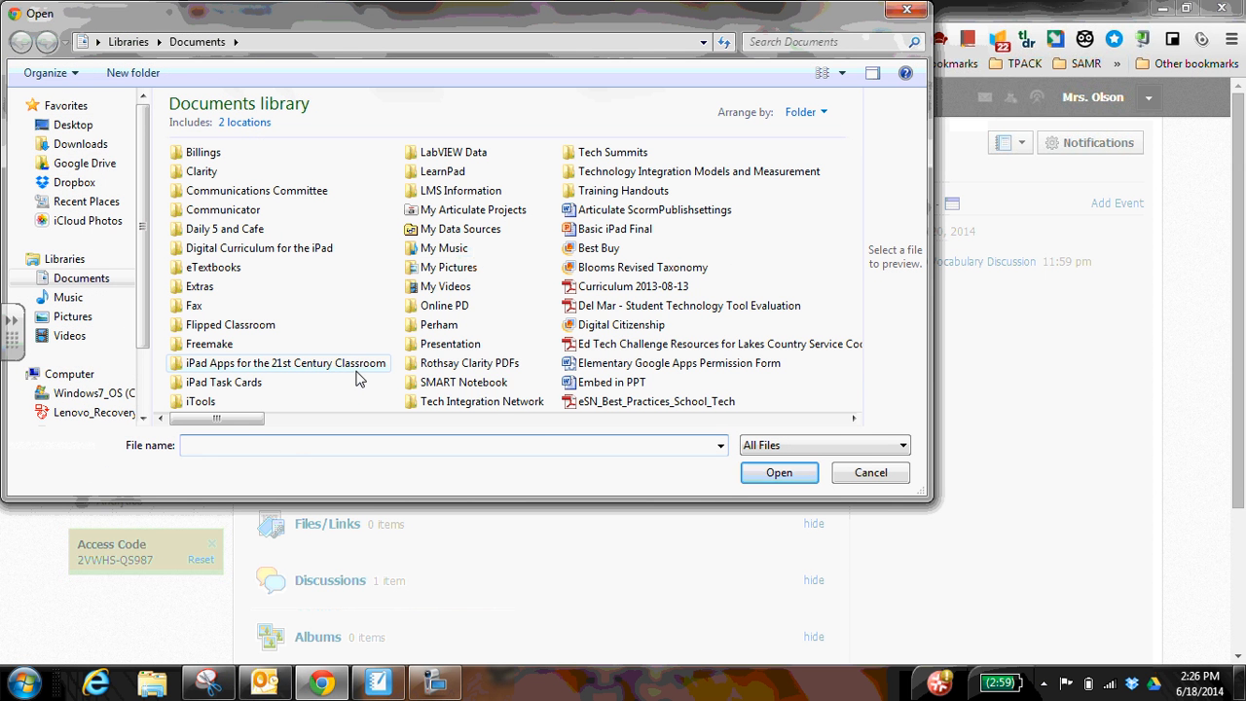
{"action": "type", "text": "math"}
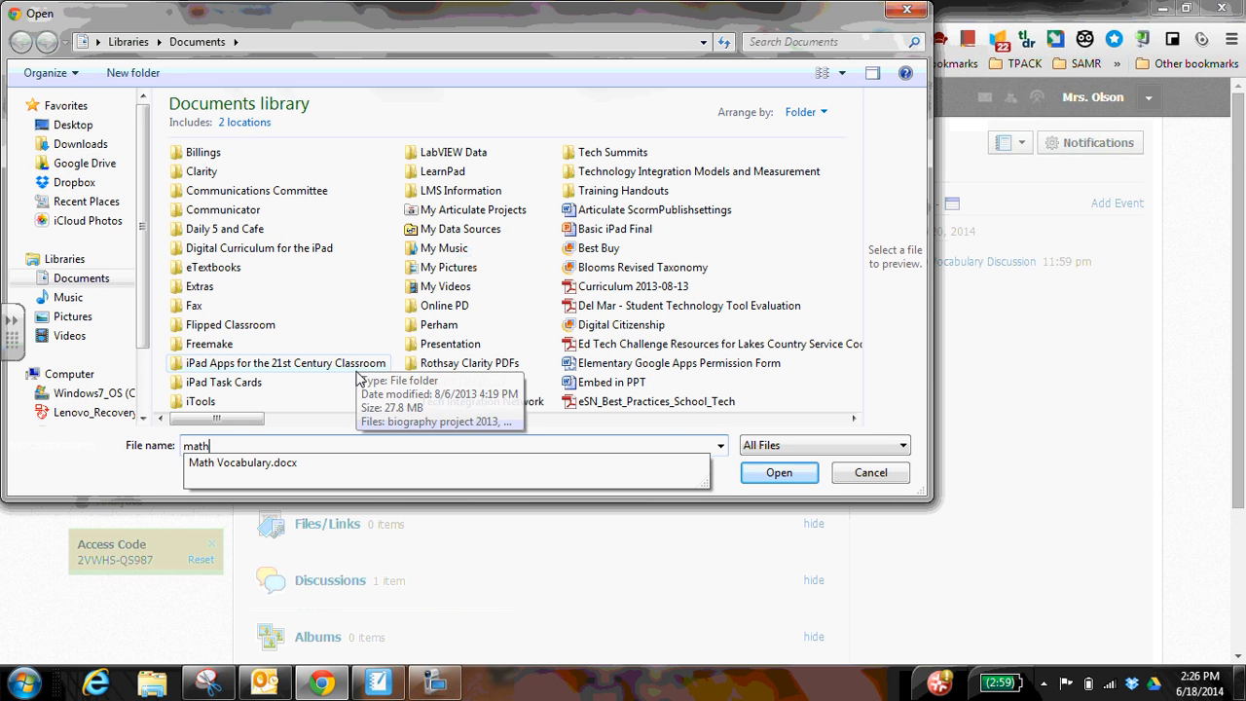
{"action": "left_click", "coordinate": [283, 464]}
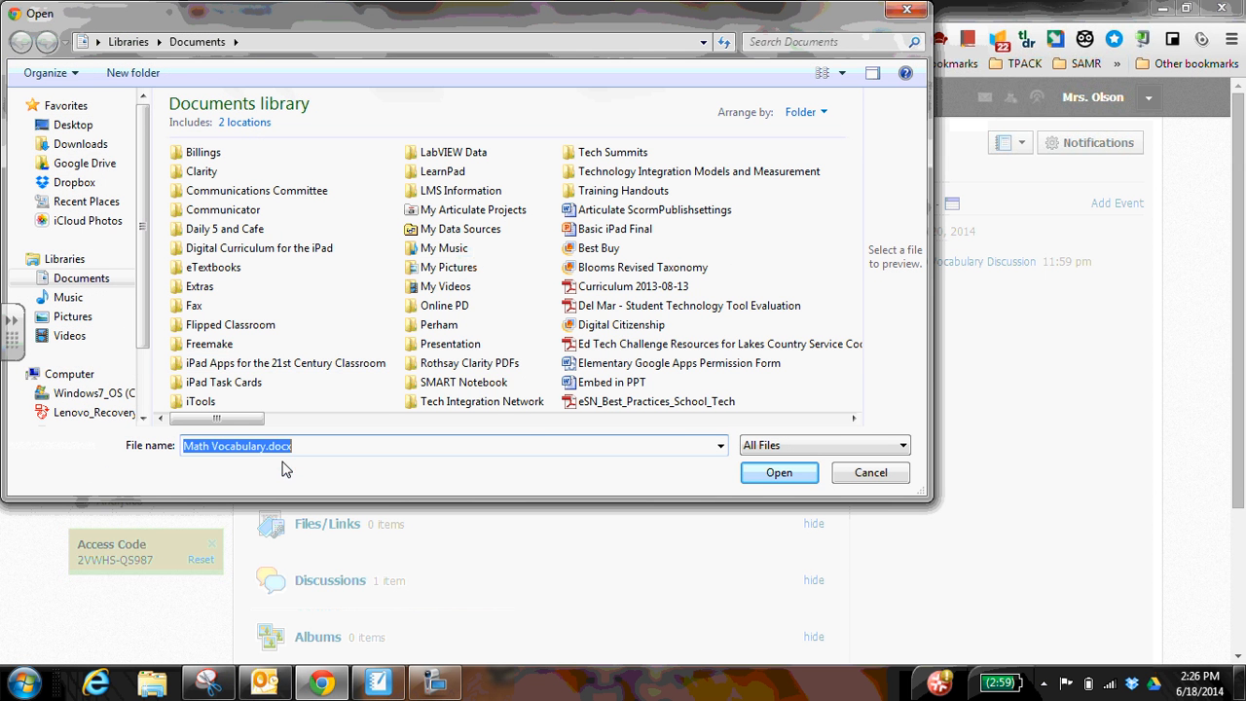
{"action": "left_click", "coordinate": [762, 479]}
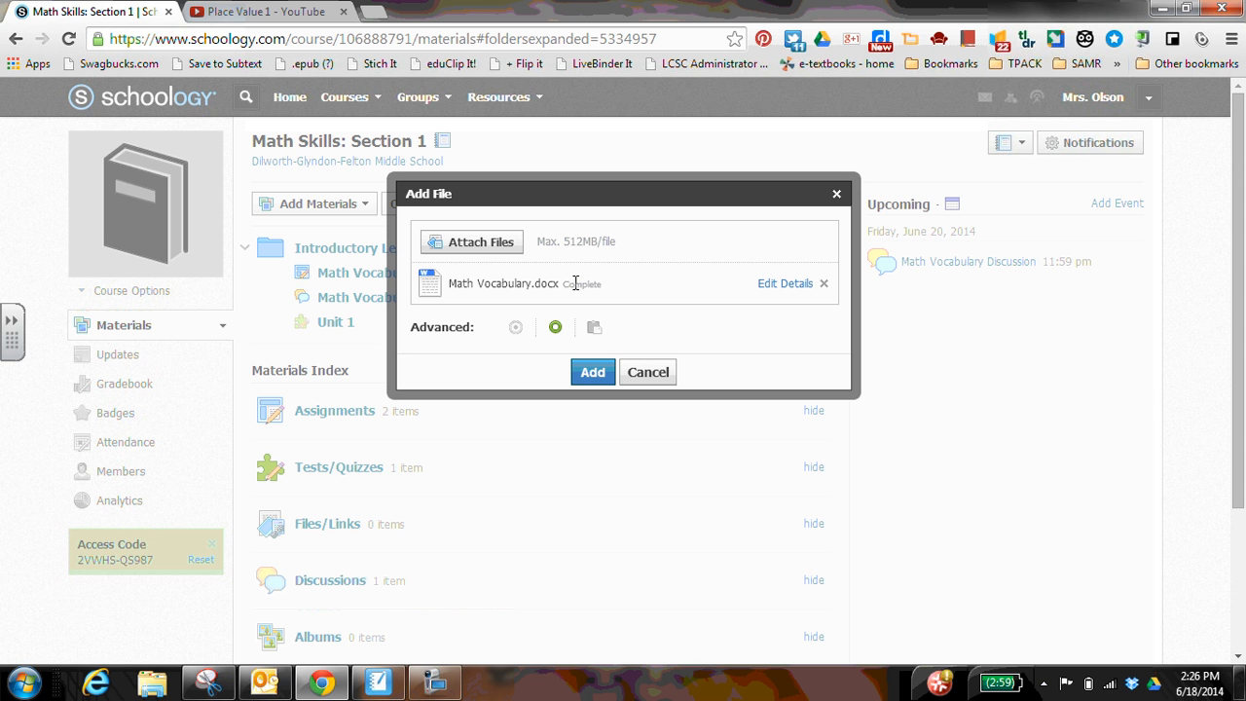
Set the file to copy to the Introductory Lesson folder of Math Skills: Section 2 and add it.
{"action": "left_click", "coordinate": [595, 331]}
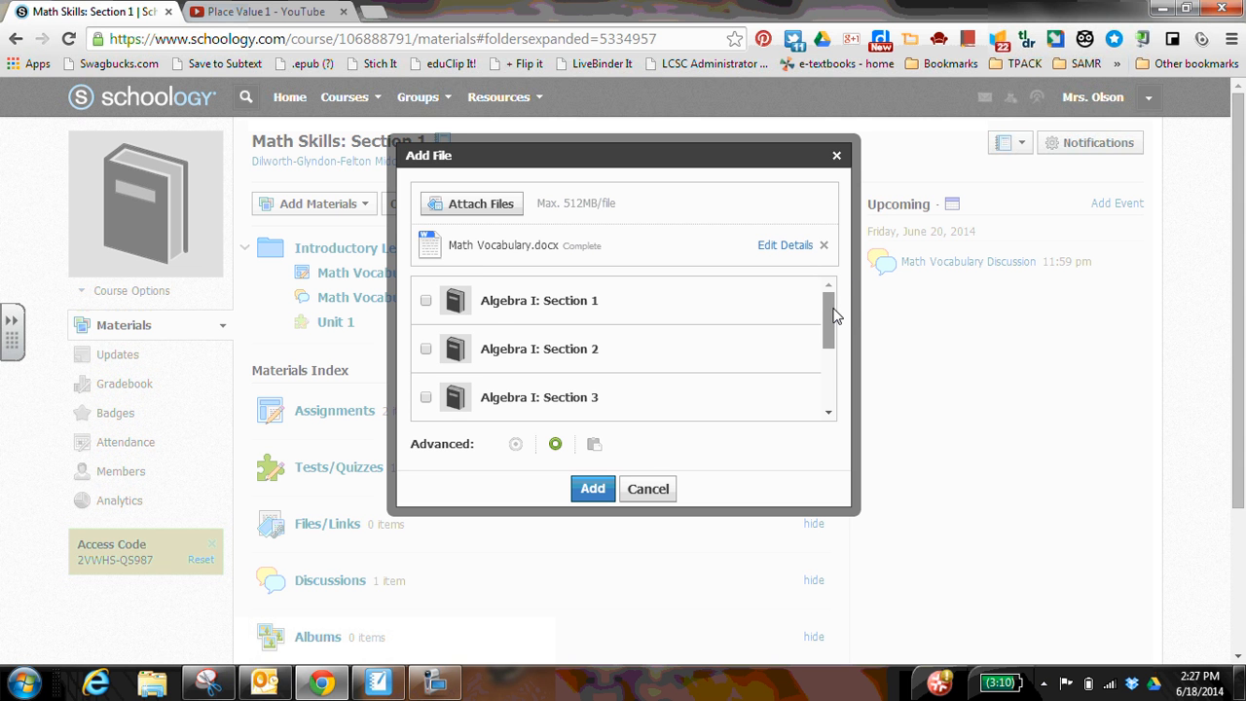
{"action": "left_click_drag", "start_coordinate": [831, 312], "coordinate": [827, 356]}
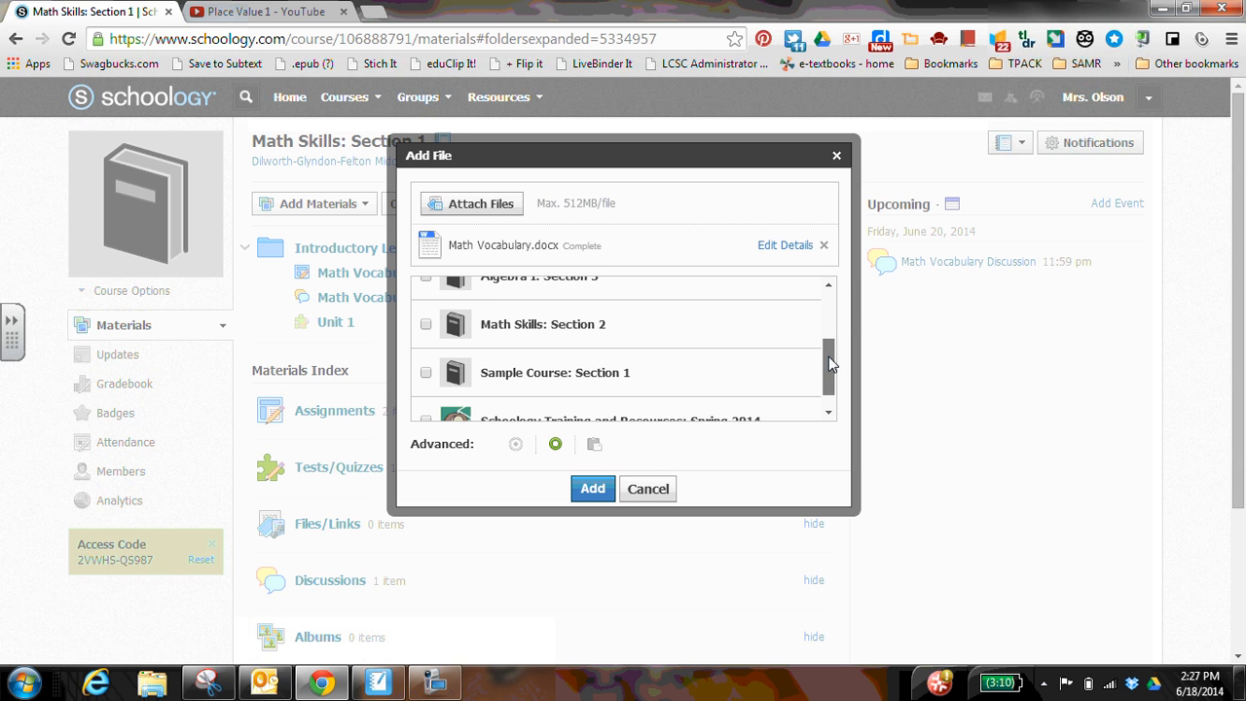
{"action": "left_click", "coordinate": [427, 325]}
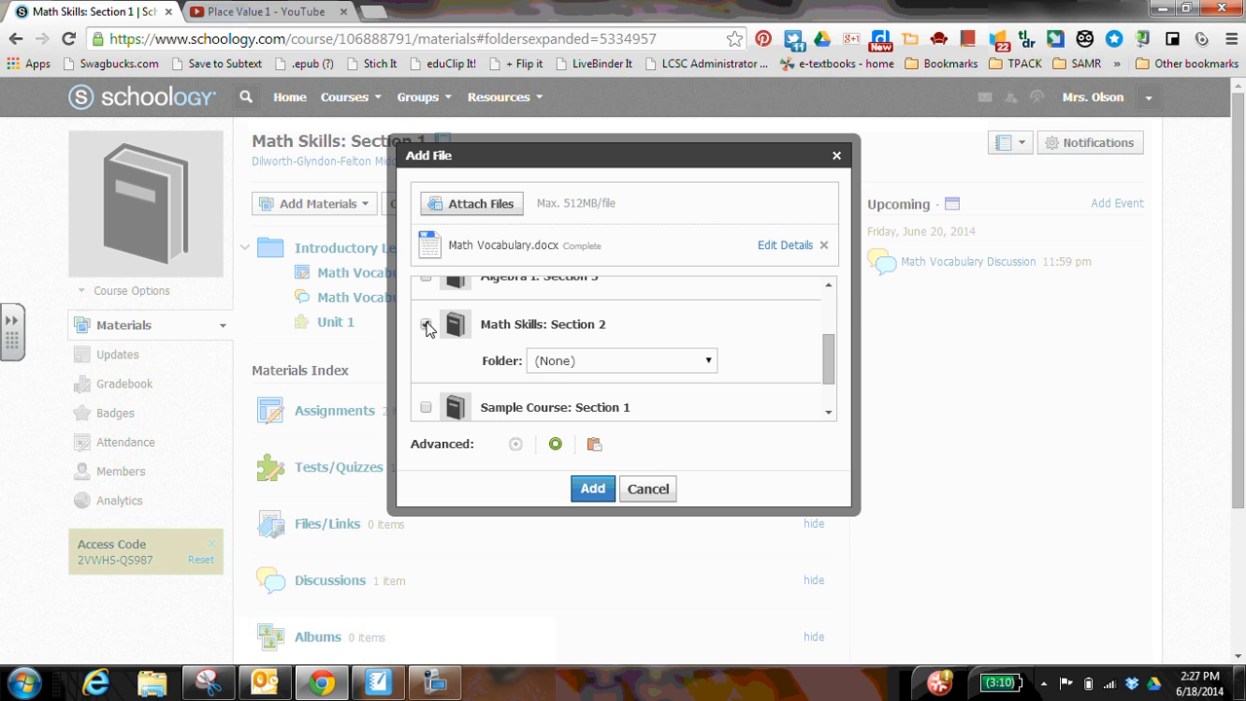
{"action": "left_click", "coordinate": [708, 362]}
{"action": "left_click", "coordinate": [636, 408]}
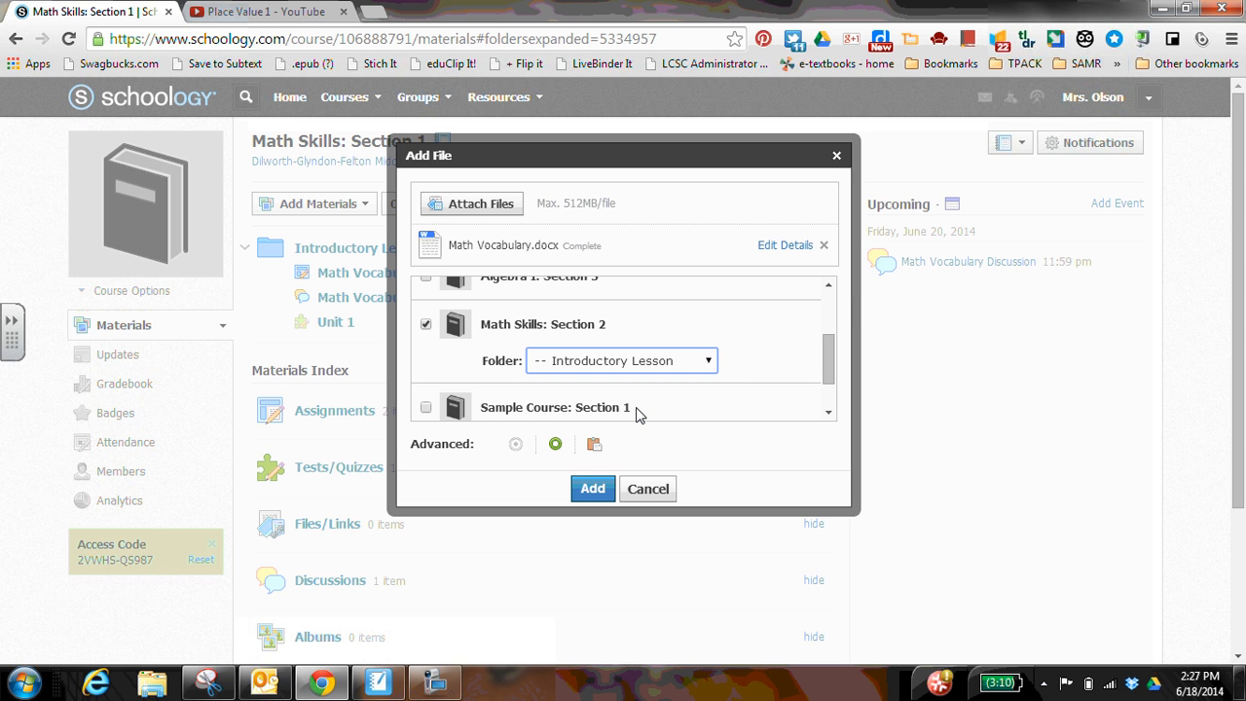
{"action": "left_click", "coordinate": [592, 490]}
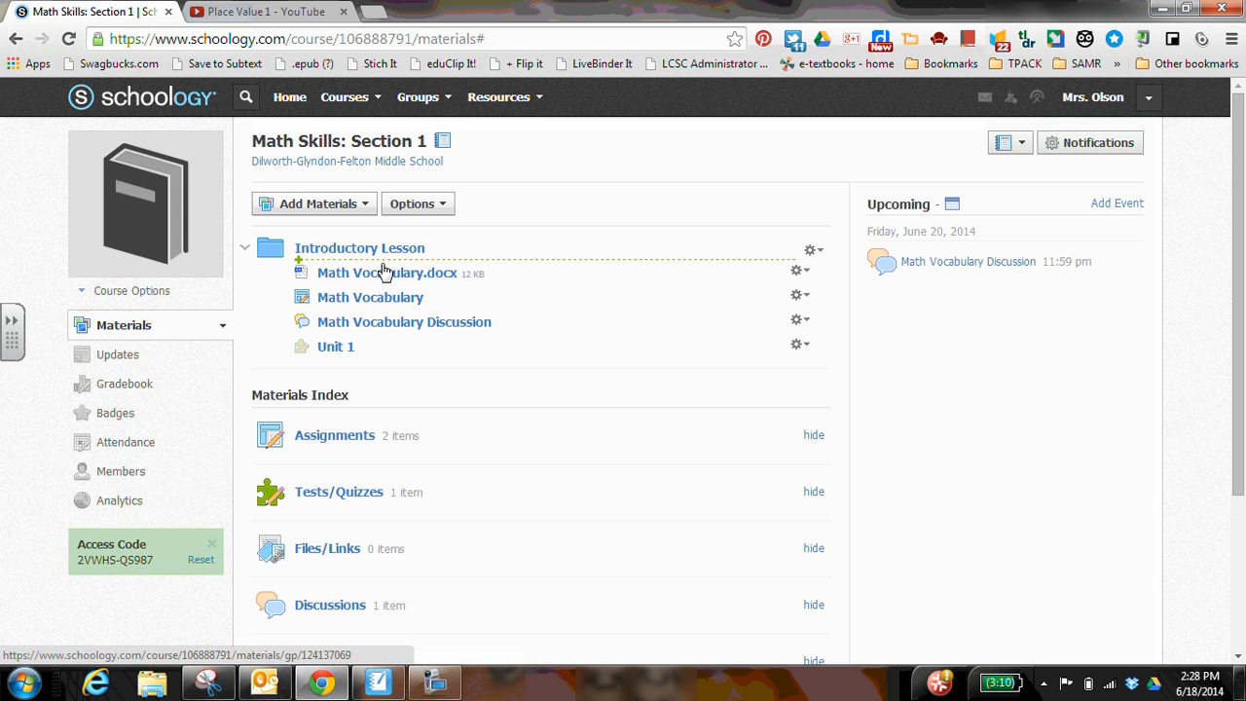
Start adding a link in the Introductory Lesson folder between Math Vocabulary.docx and the Math Vocabulary assignment.
{"action": "left_click_drag", "start_coordinate": [379, 297], "coordinate": [380, 294]}
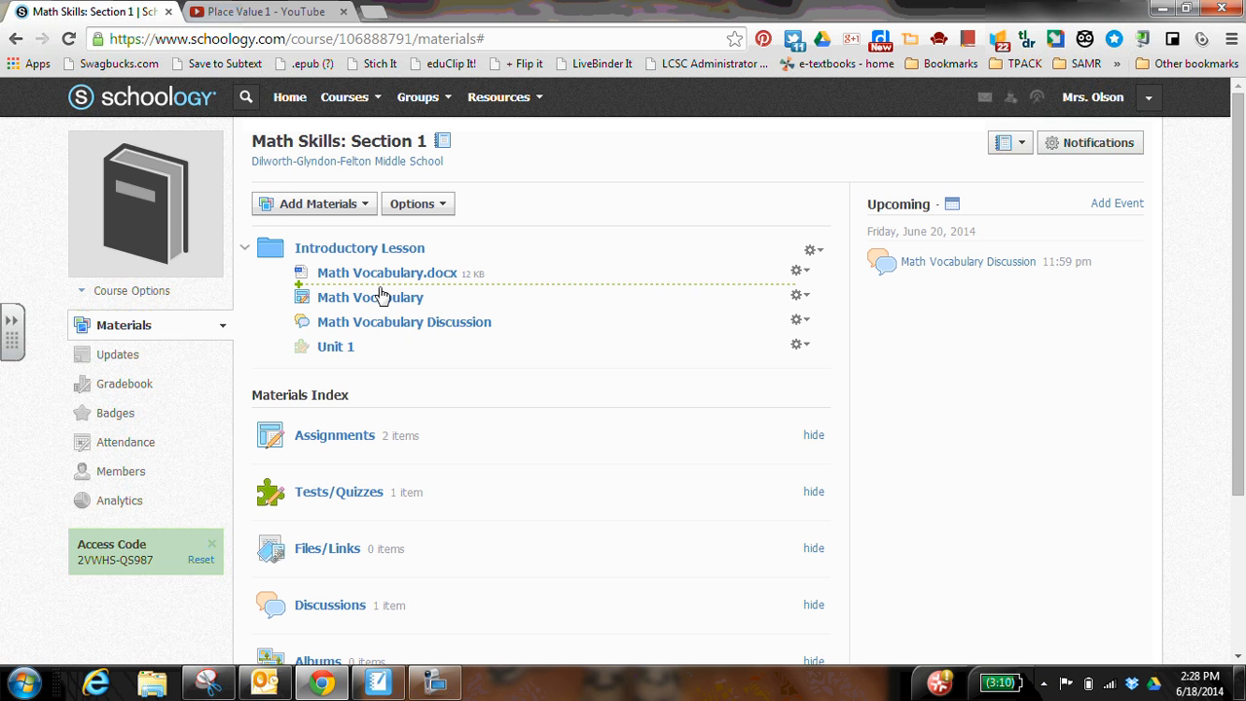
{"action": "left_click", "coordinate": [380, 295]}
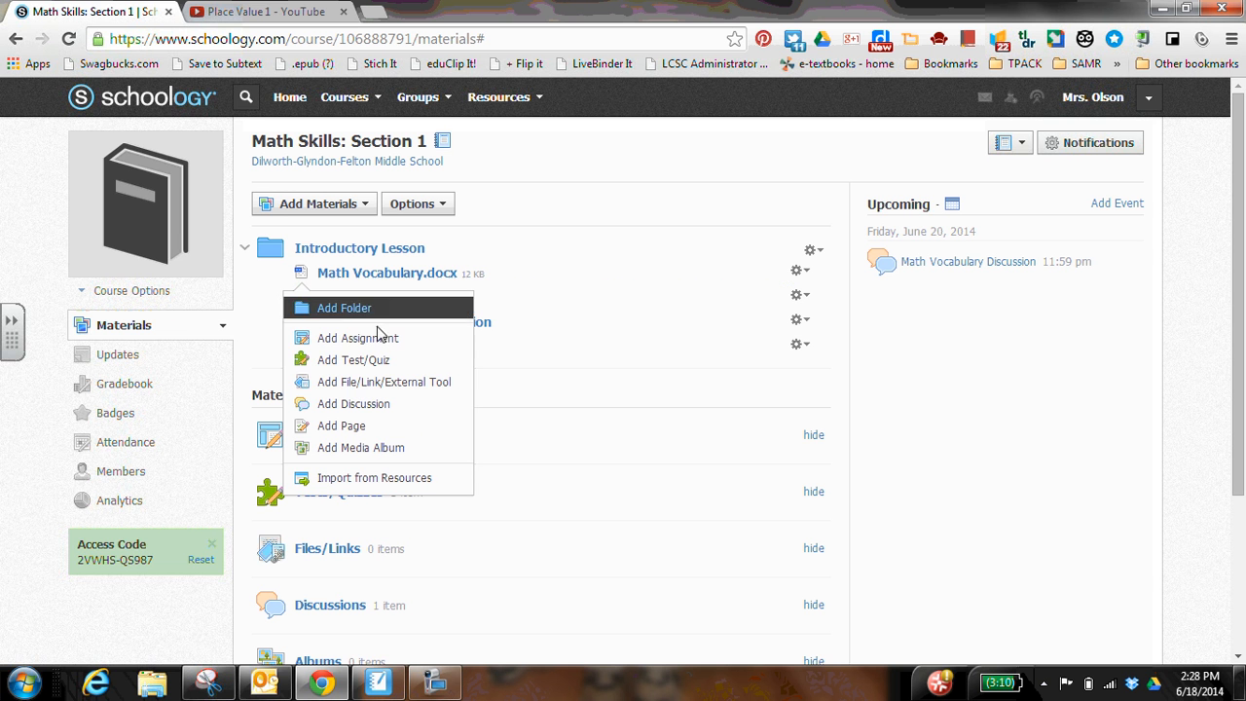
{"action": "left_click", "coordinate": [379, 383]}
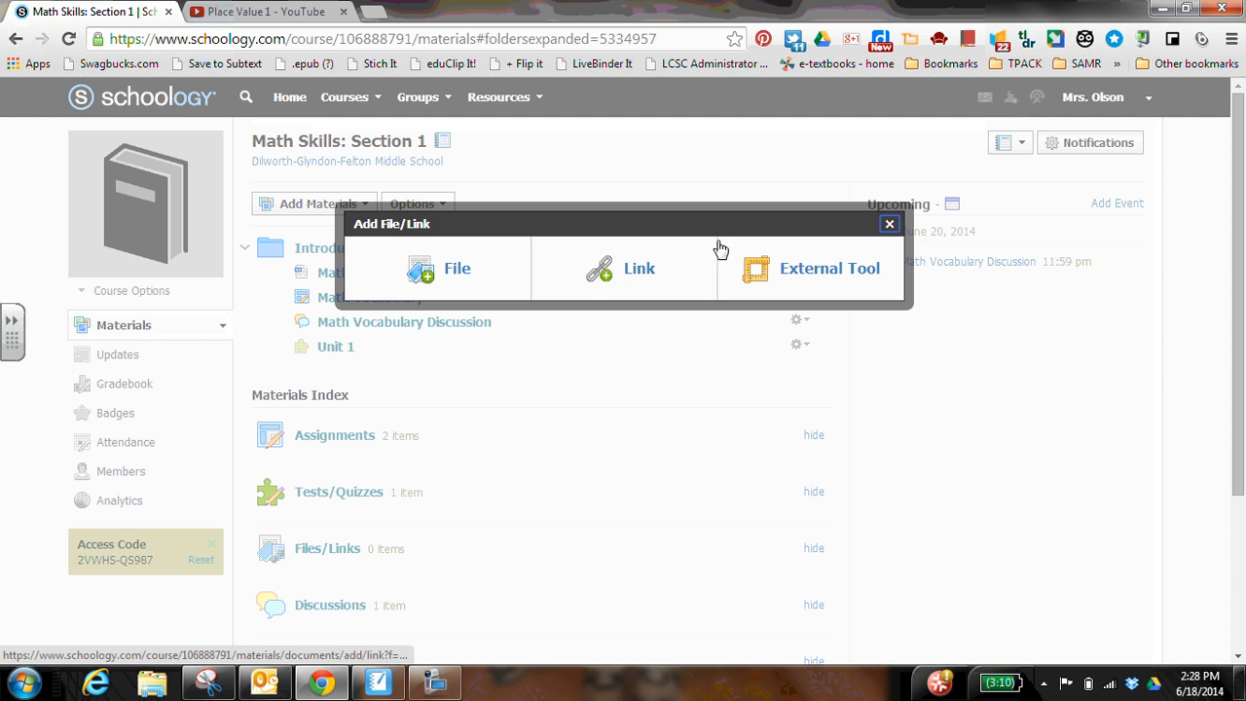
{"action": "left_click", "coordinate": [637, 263]}
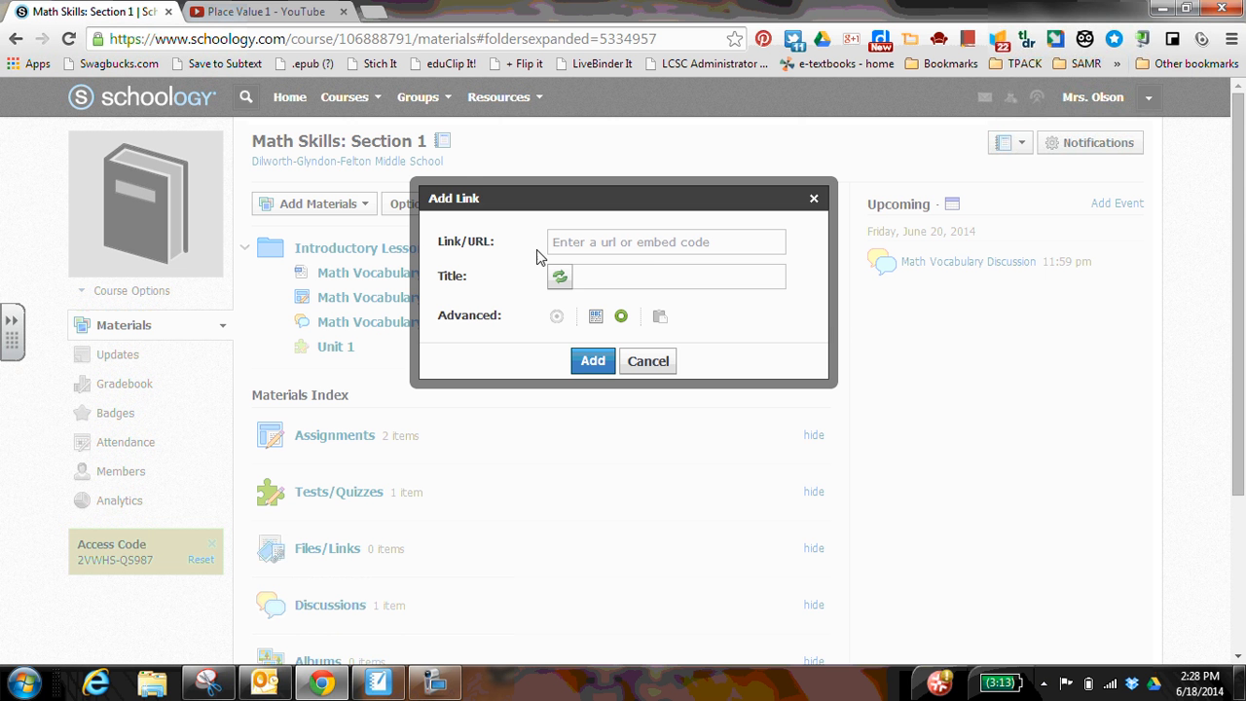
Copy the web address of the Place Value 1 YouTube video and paste it as the new link's URL.
{"action": "left_click", "coordinate": [252, 13]}
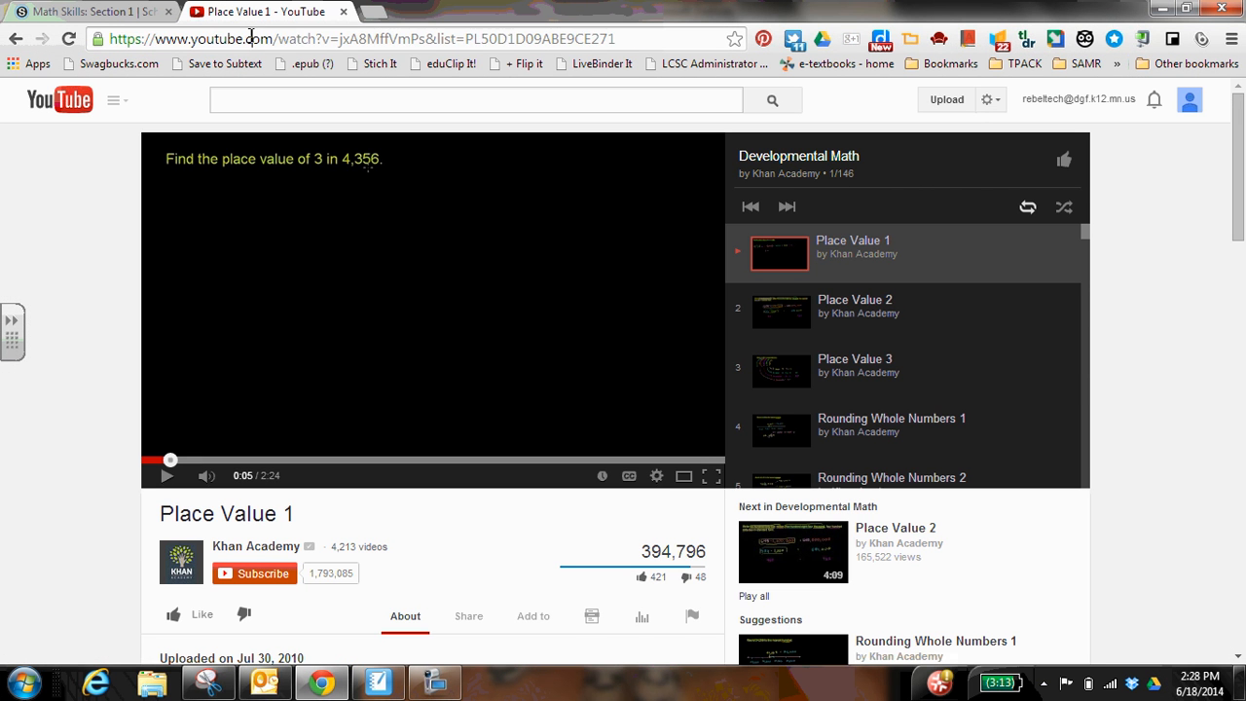
{"action": "left_click", "coordinate": [251, 39]}
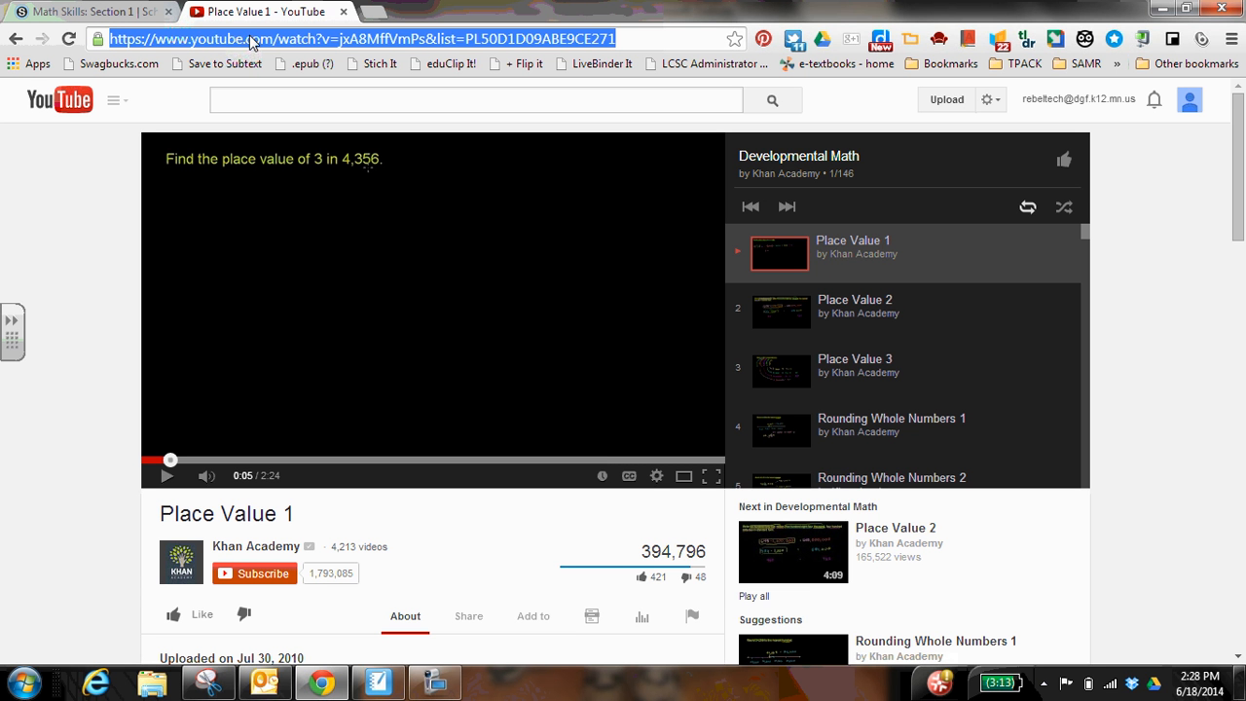
{"action": "right_click", "coordinate": [249, 39]}
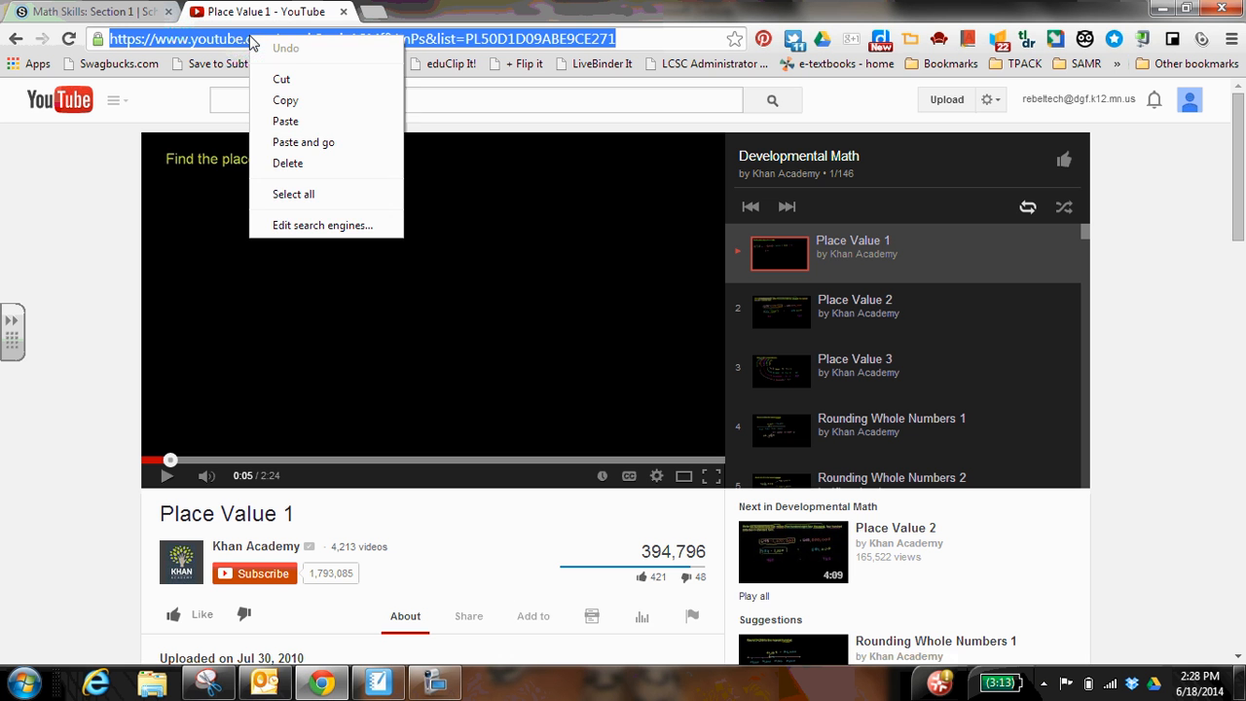
{"action": "left_click", "coordinate": [267, 99]}
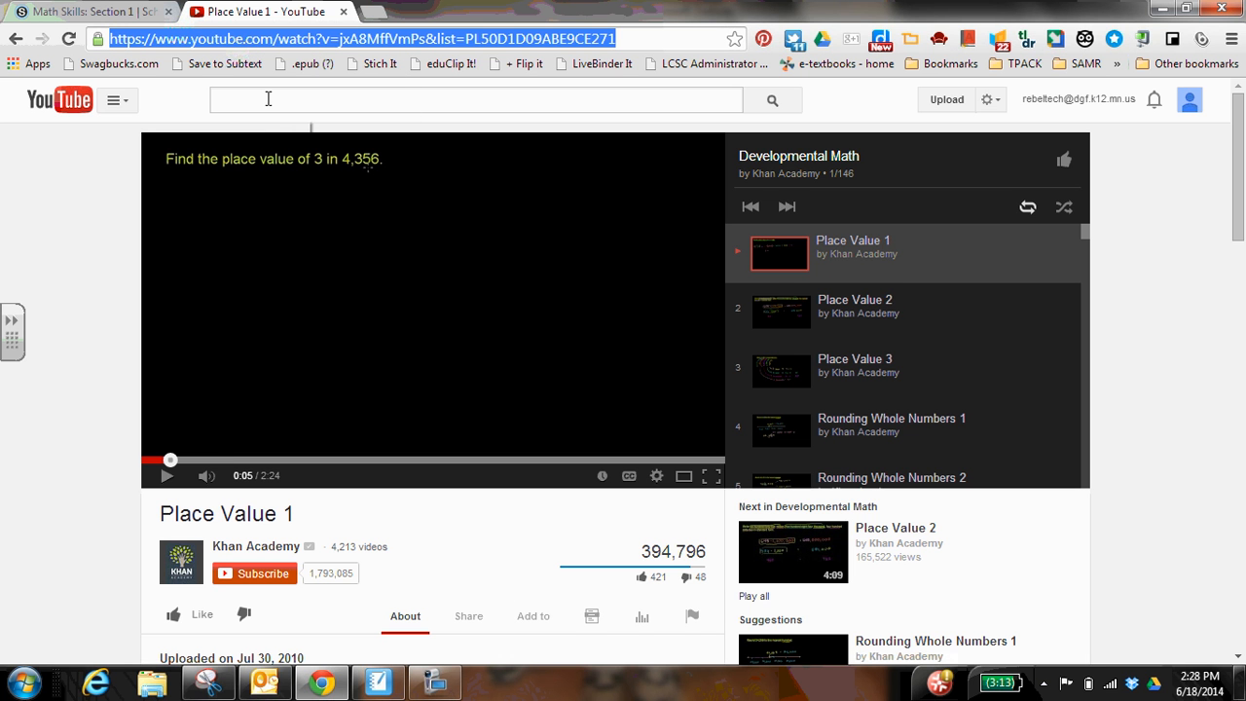
{"action": "left_click", "coordinate": [122, 9]}
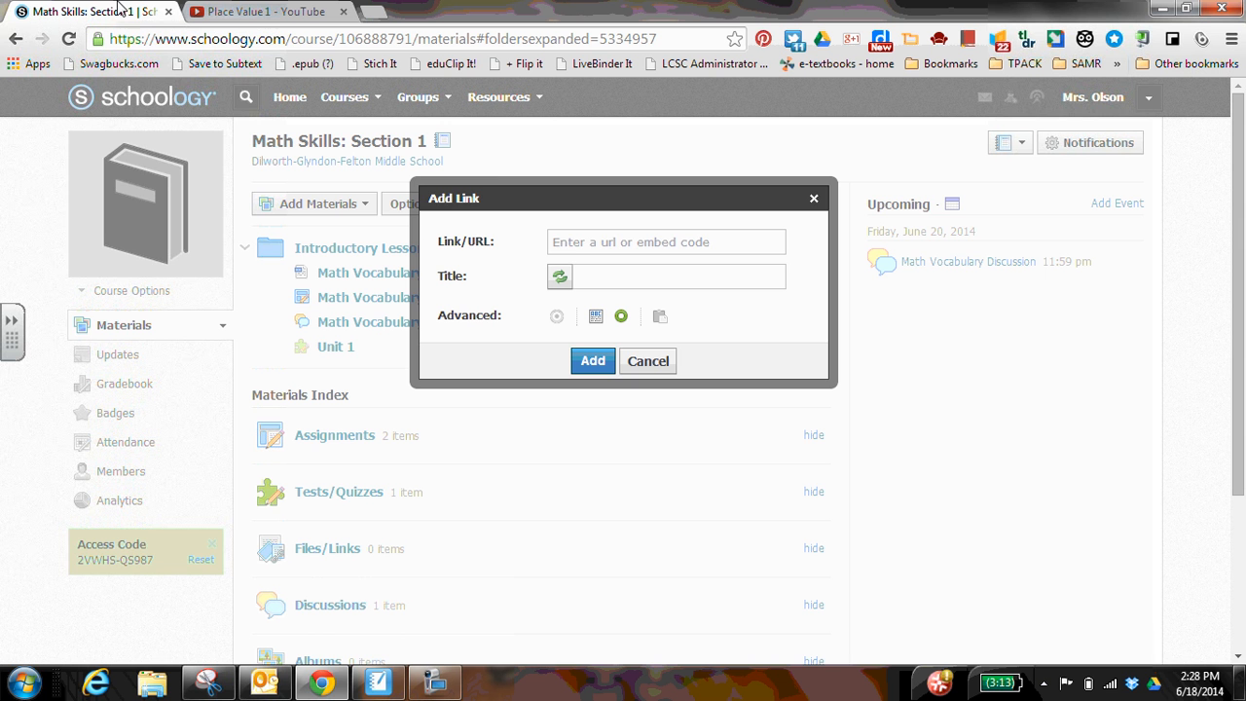
{"action": "left_click", "coordinate": [574, 248]}
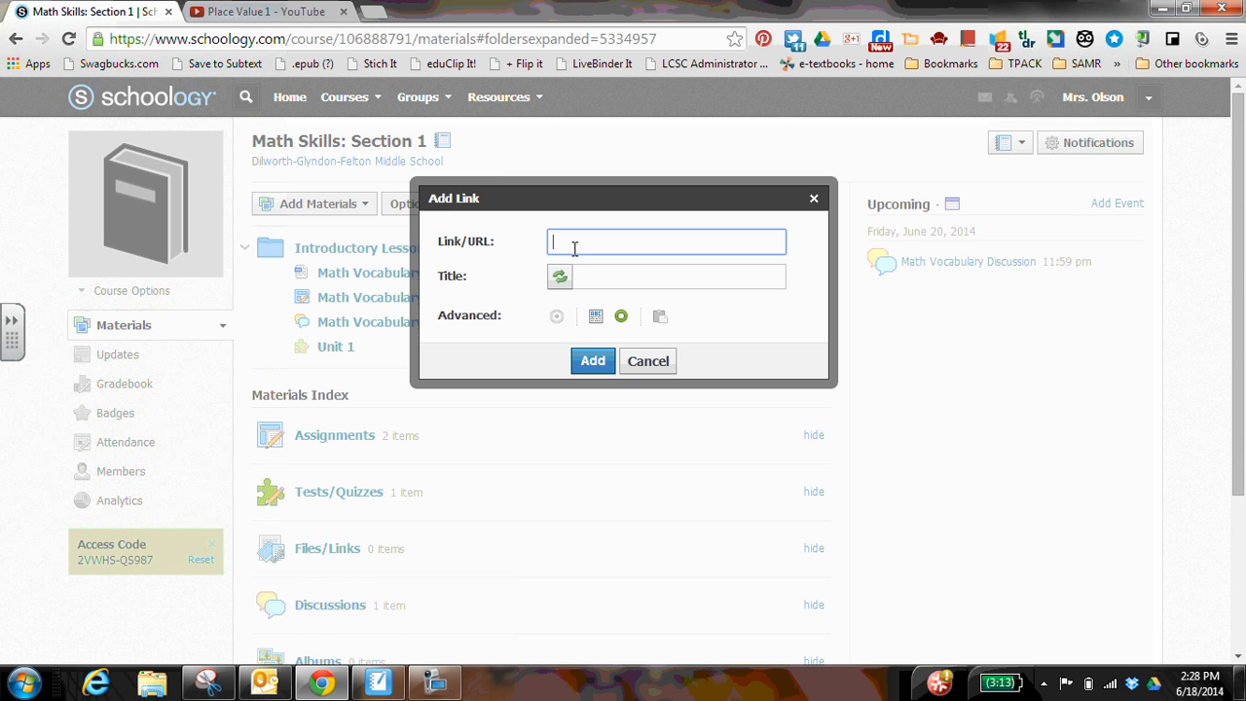
{"action": "right_click", "coordinate": [575, 248]}
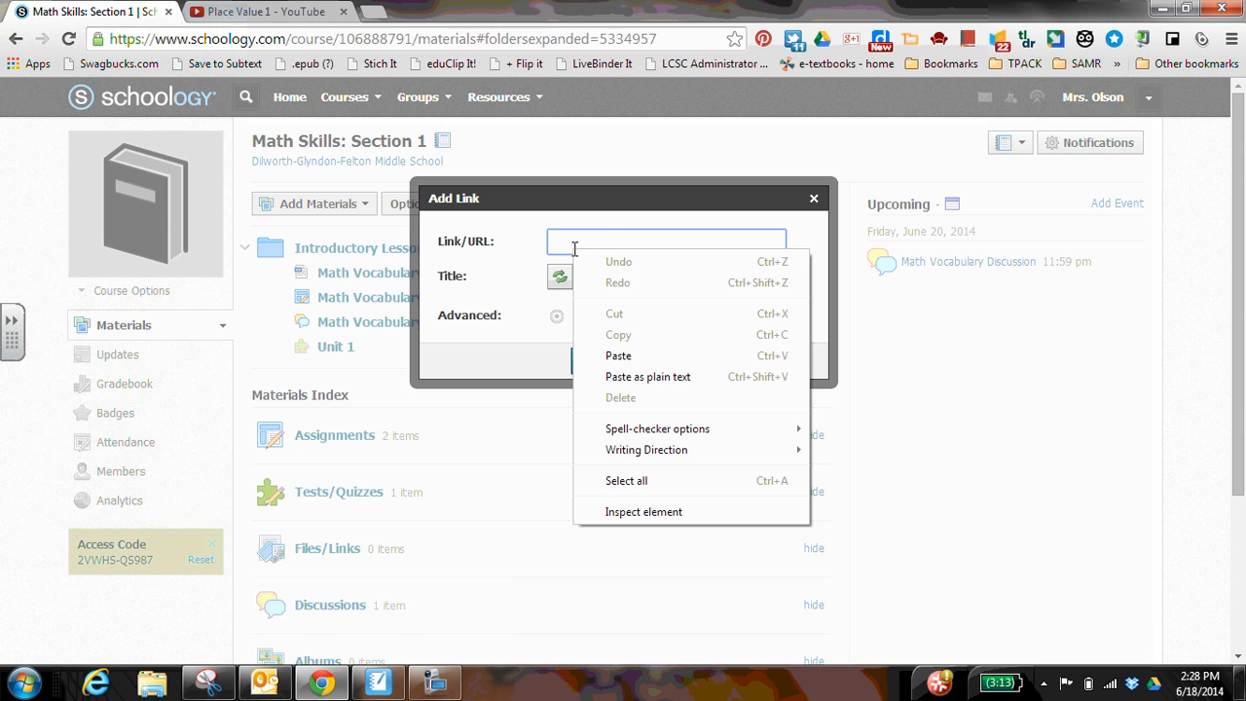
{"action": "left_click", "coordinate": [613, 356]}
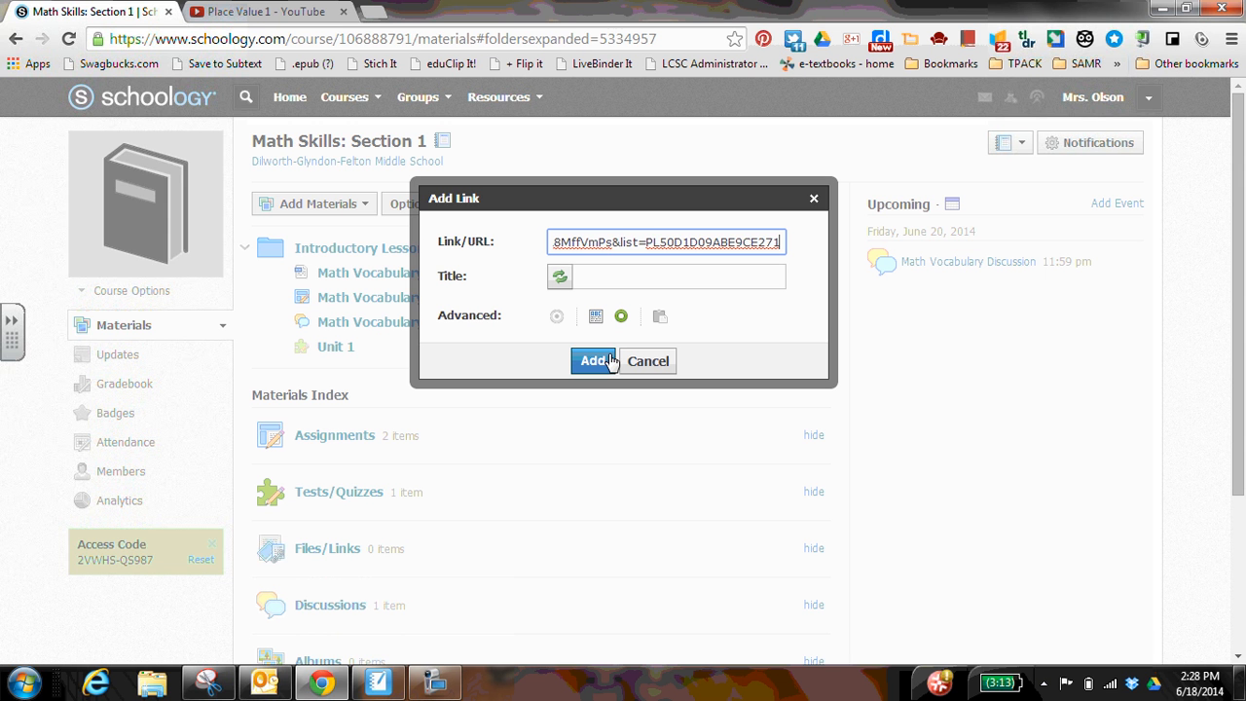
Pull the link's title automatically and shorten it to "Place Value 1" by removing the YouTube suffix.
{"action": "left_click", "coordinate": [558, 279]}
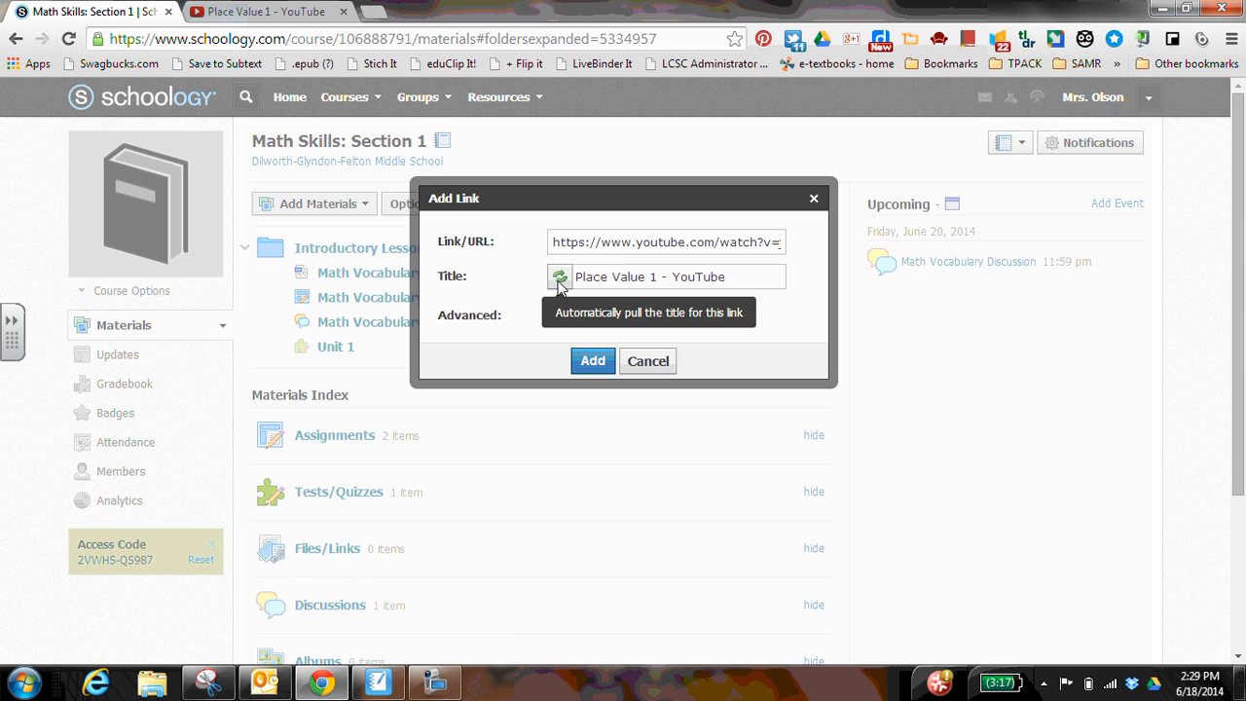
{"action": "left_click", "coordinate": [743, 276]}
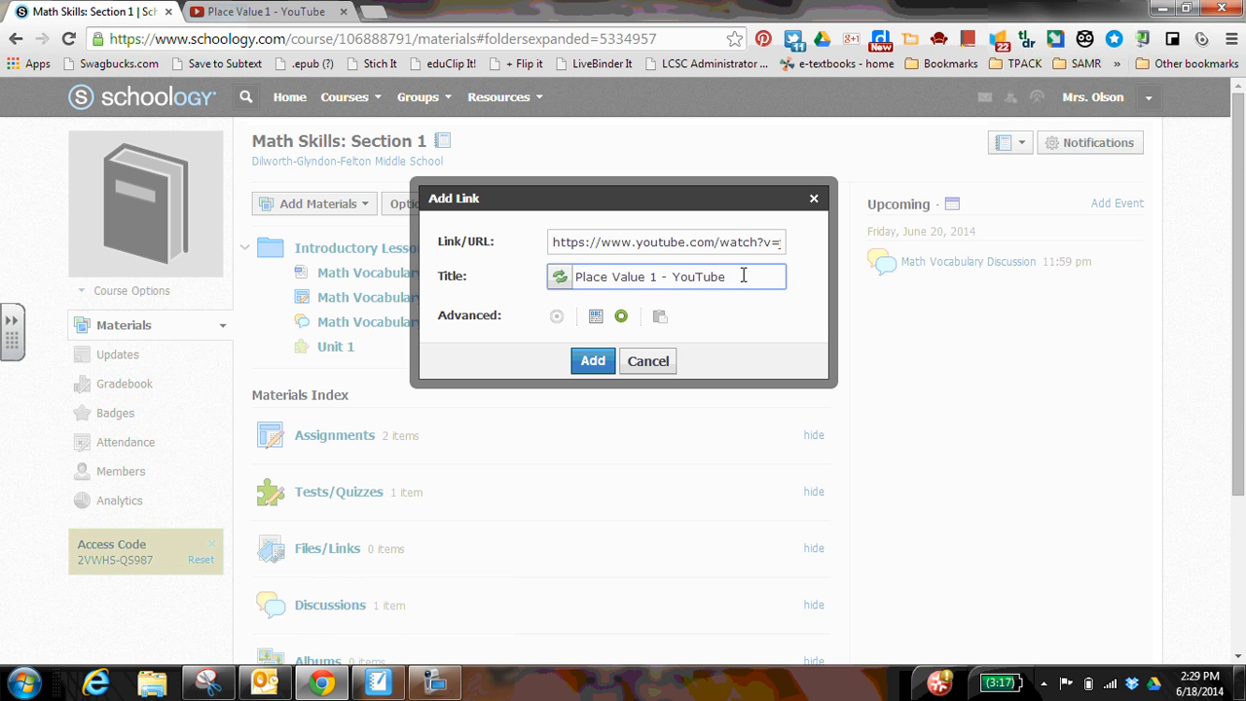
{"action": "key", "text": "BackSpace"}
{"action": "key", "text": "BackSpace"}
{"action": "key", "text": "BackSpace"}
{"action": "key", "text": "BackSpace"}
{"action": "key", "text": "BackSpace"}
{"action": "key", "text": "BackSpace"}
{"action": "key", "text": "BackSpace"}
{"action": "key", "text": "BackSpace"}
{"action": "key", "text": "BackSpace"}
{"action": "key", "text": "BackSpace"}
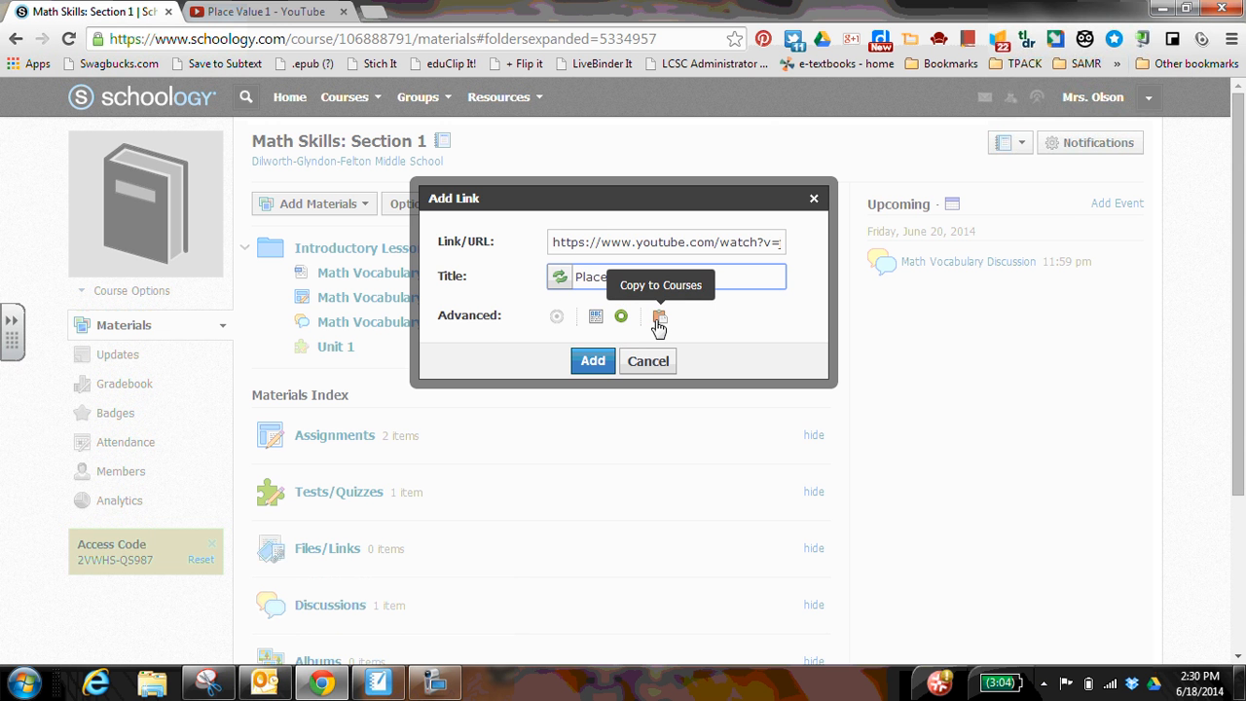
Set the link to copy to the Introductory Lesson folder of Math Skills: Section 2 and add it.
{"action": "left_click", "coordinate": [659, 328]}
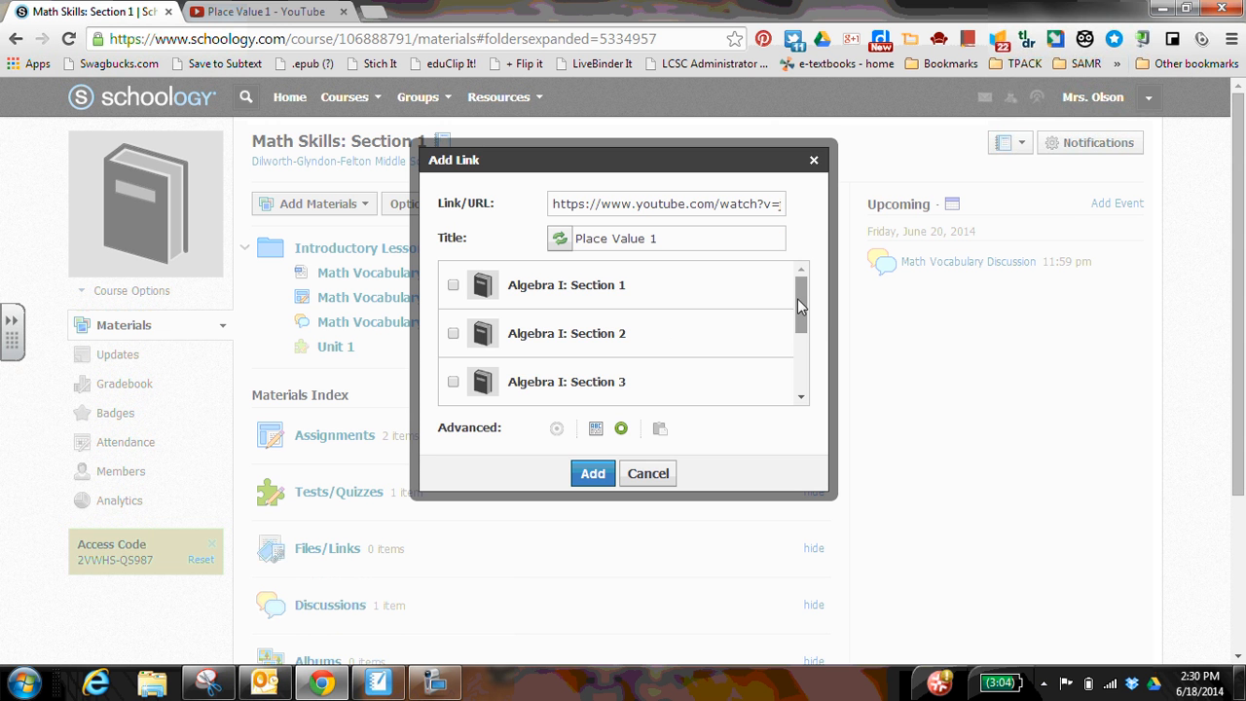
{"action": "left_click_drag", "start_coordinate": [799, 299], "coordinate": [804, 356]}
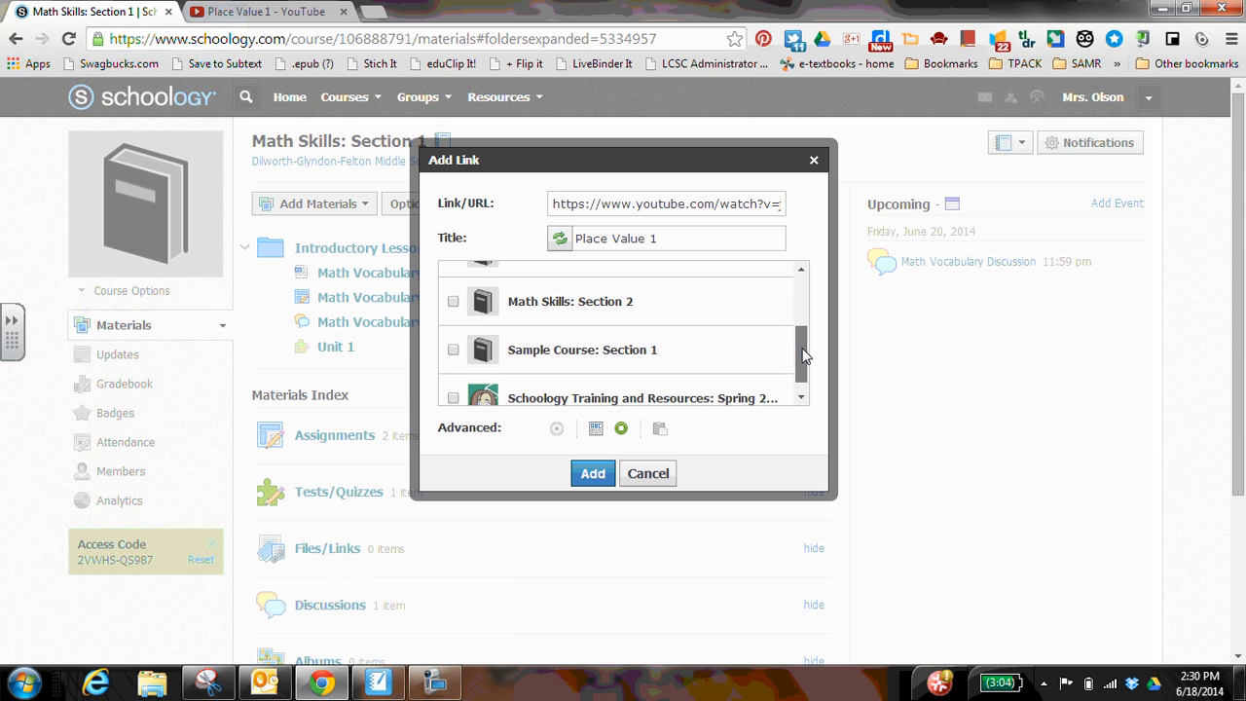
{"action": "left_click", "coordinate": [453, 301]}
{"action": "left_click", "coordinate": [737, 338]}
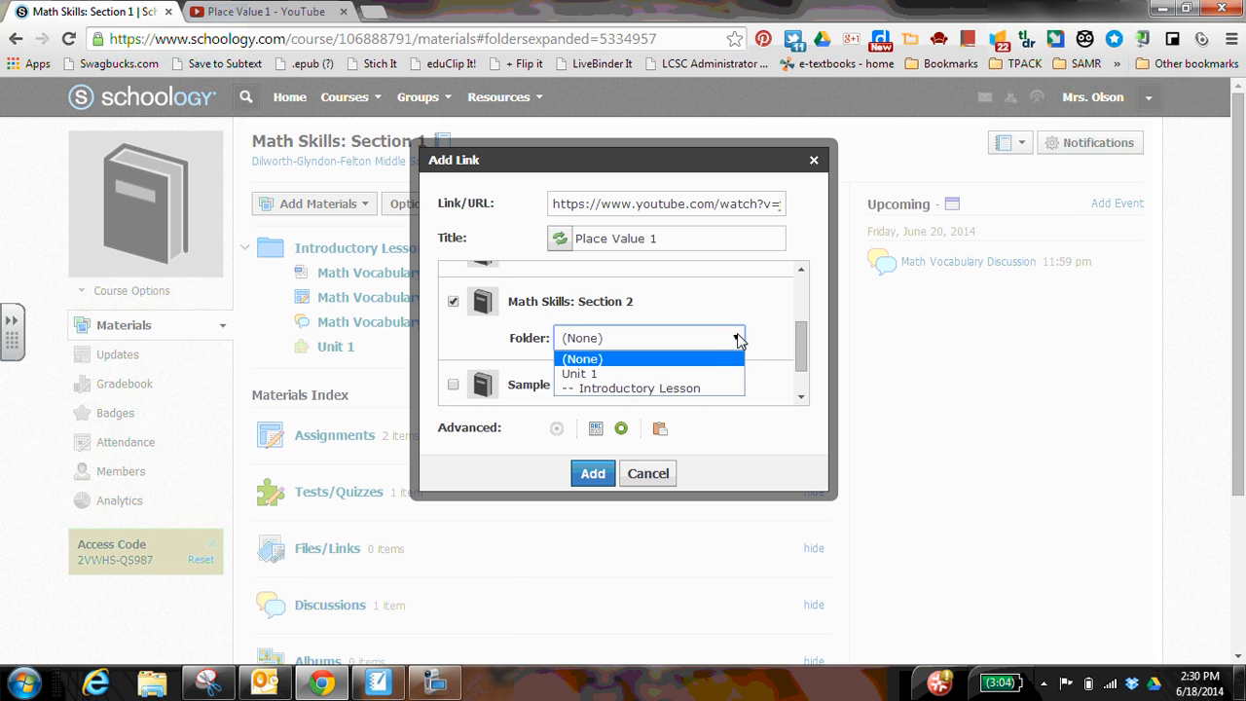
{"action": "left_click", "coordinate": [675, 388]}
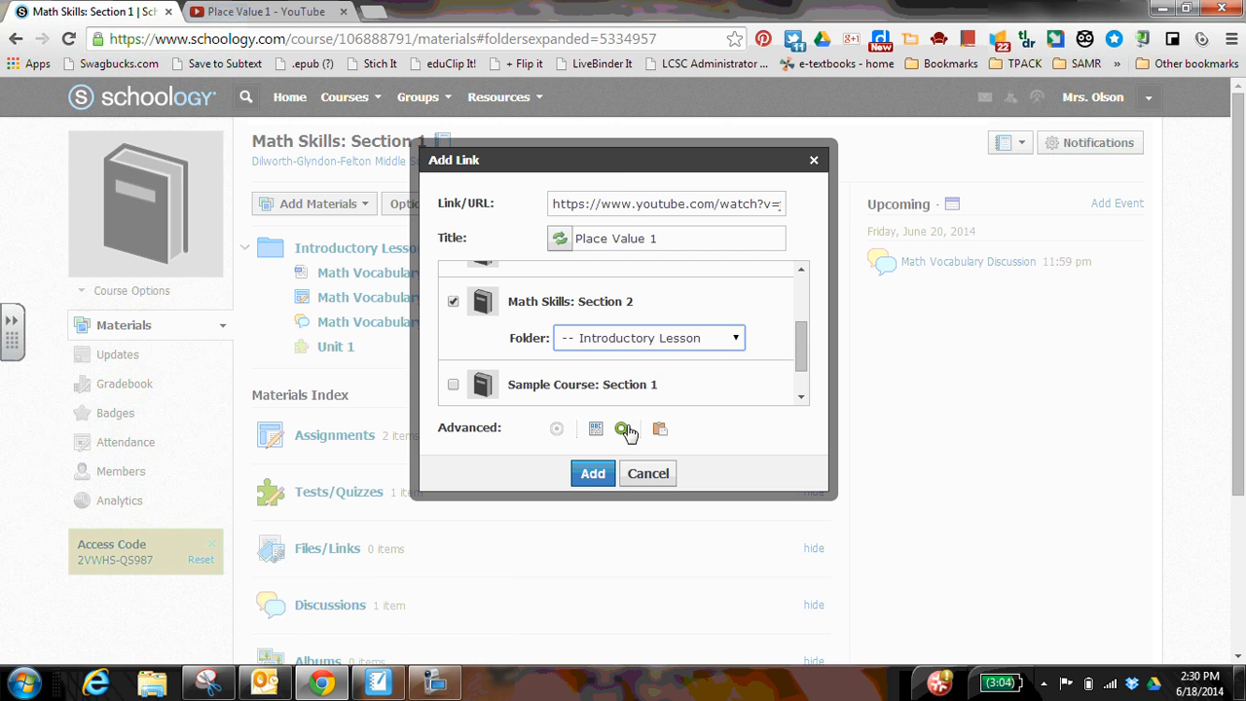
{"action": "left_click", "coordinate": [594, 473]}
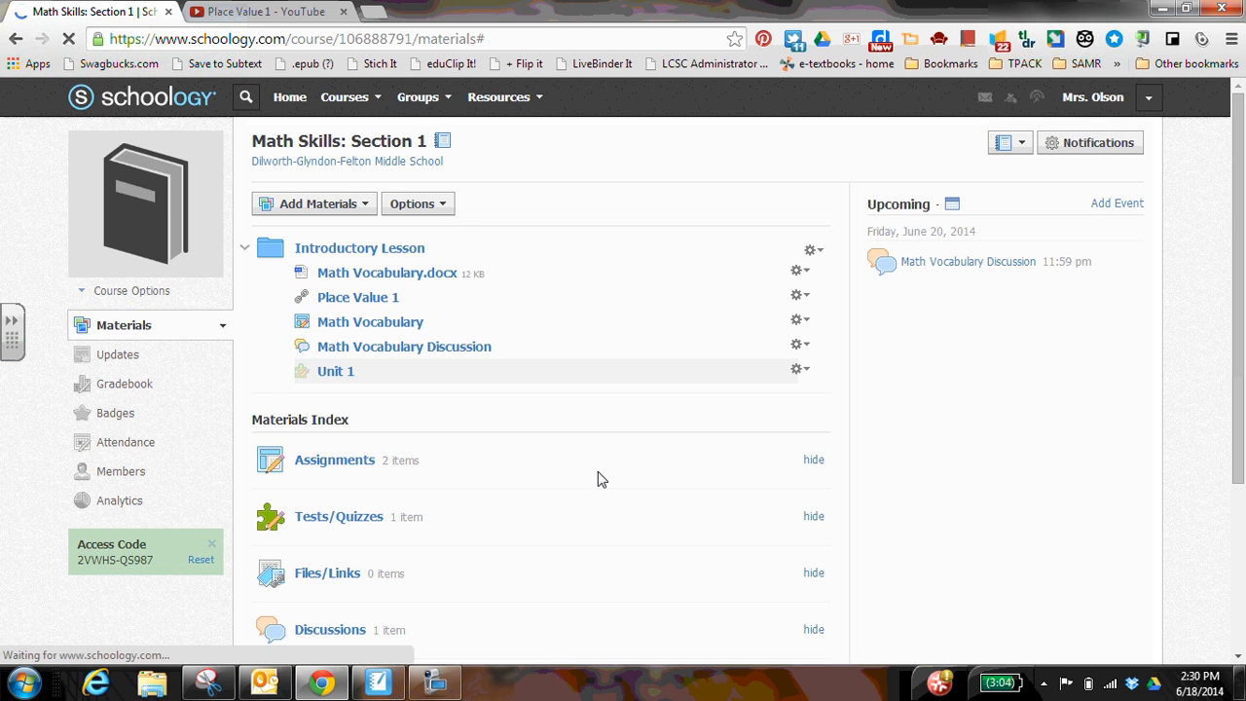
Test the Place Value 1 link by opening its video, and close the video page to return to the course.
{"action": "left_click", "coordinate": [358, 298]}
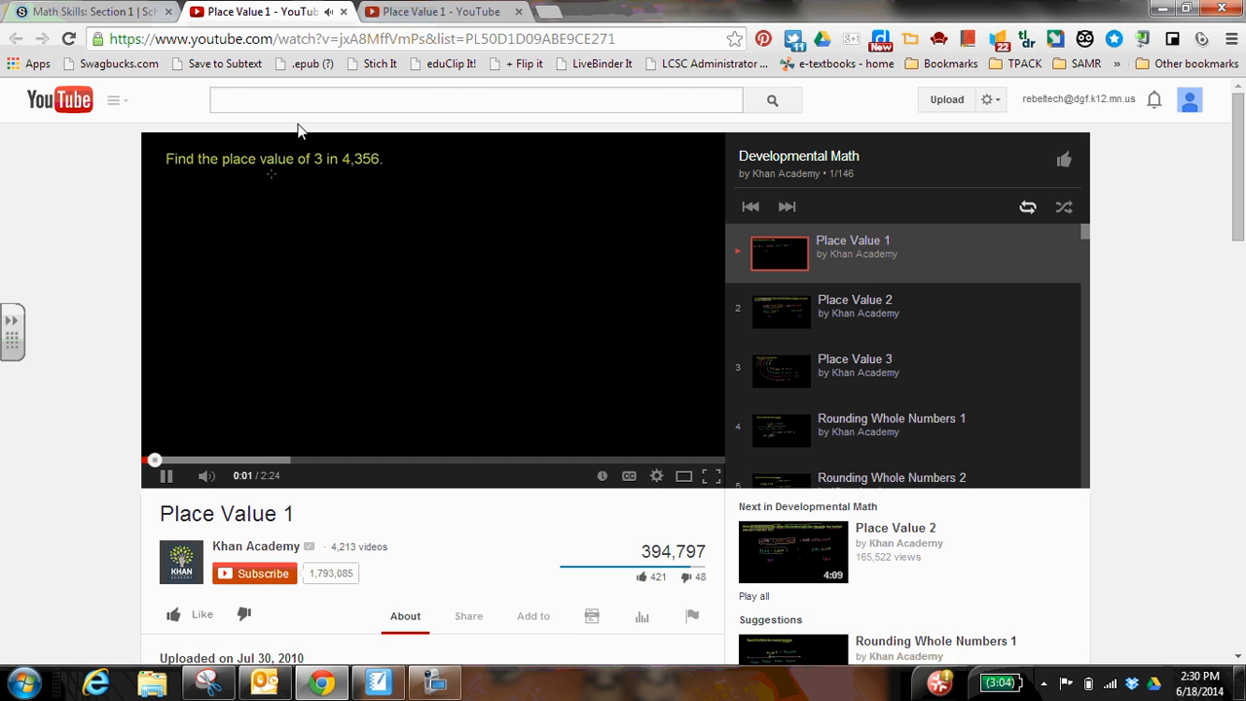
{"action": "left_click", "coordinate": [344, 11]}
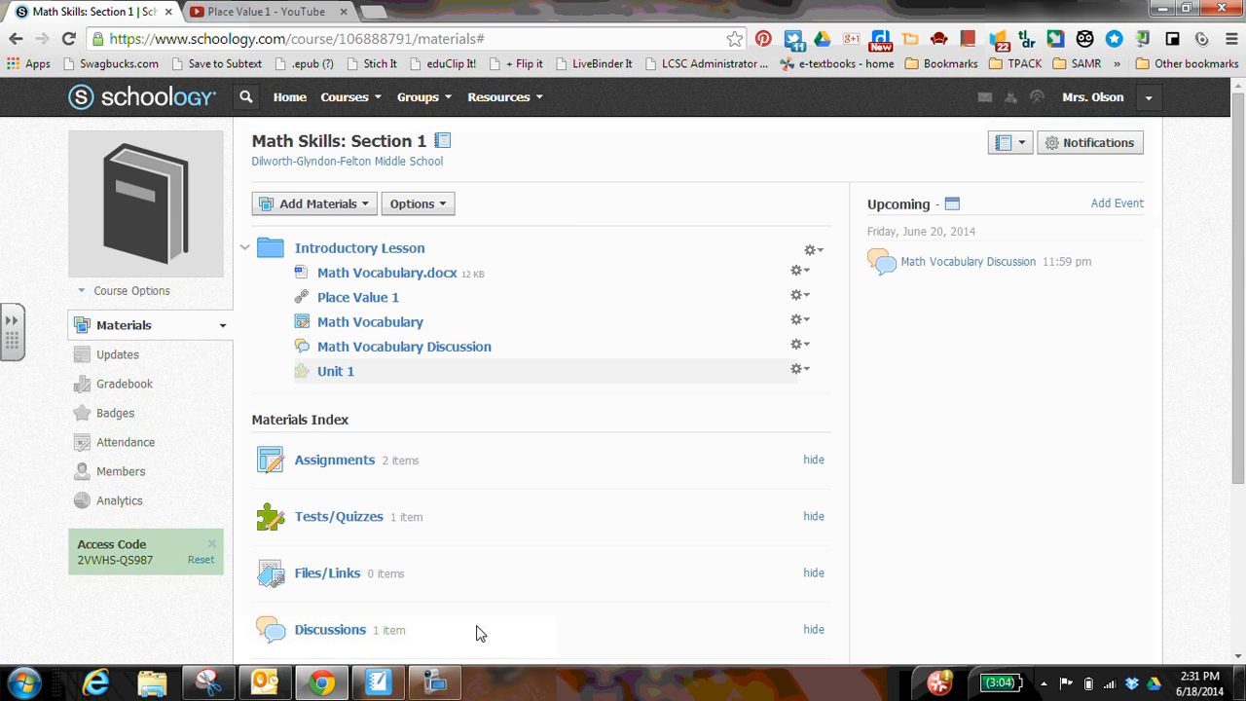
{"action": "left_click", "coordinate": [434, 681]}
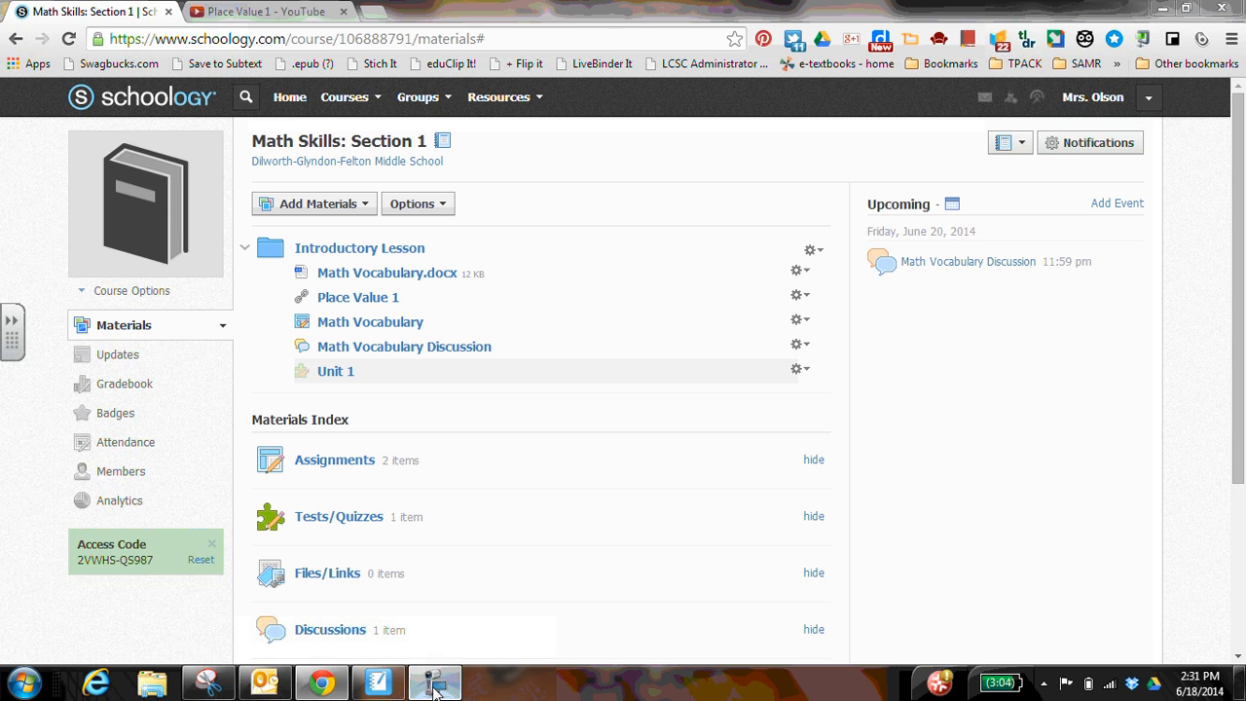